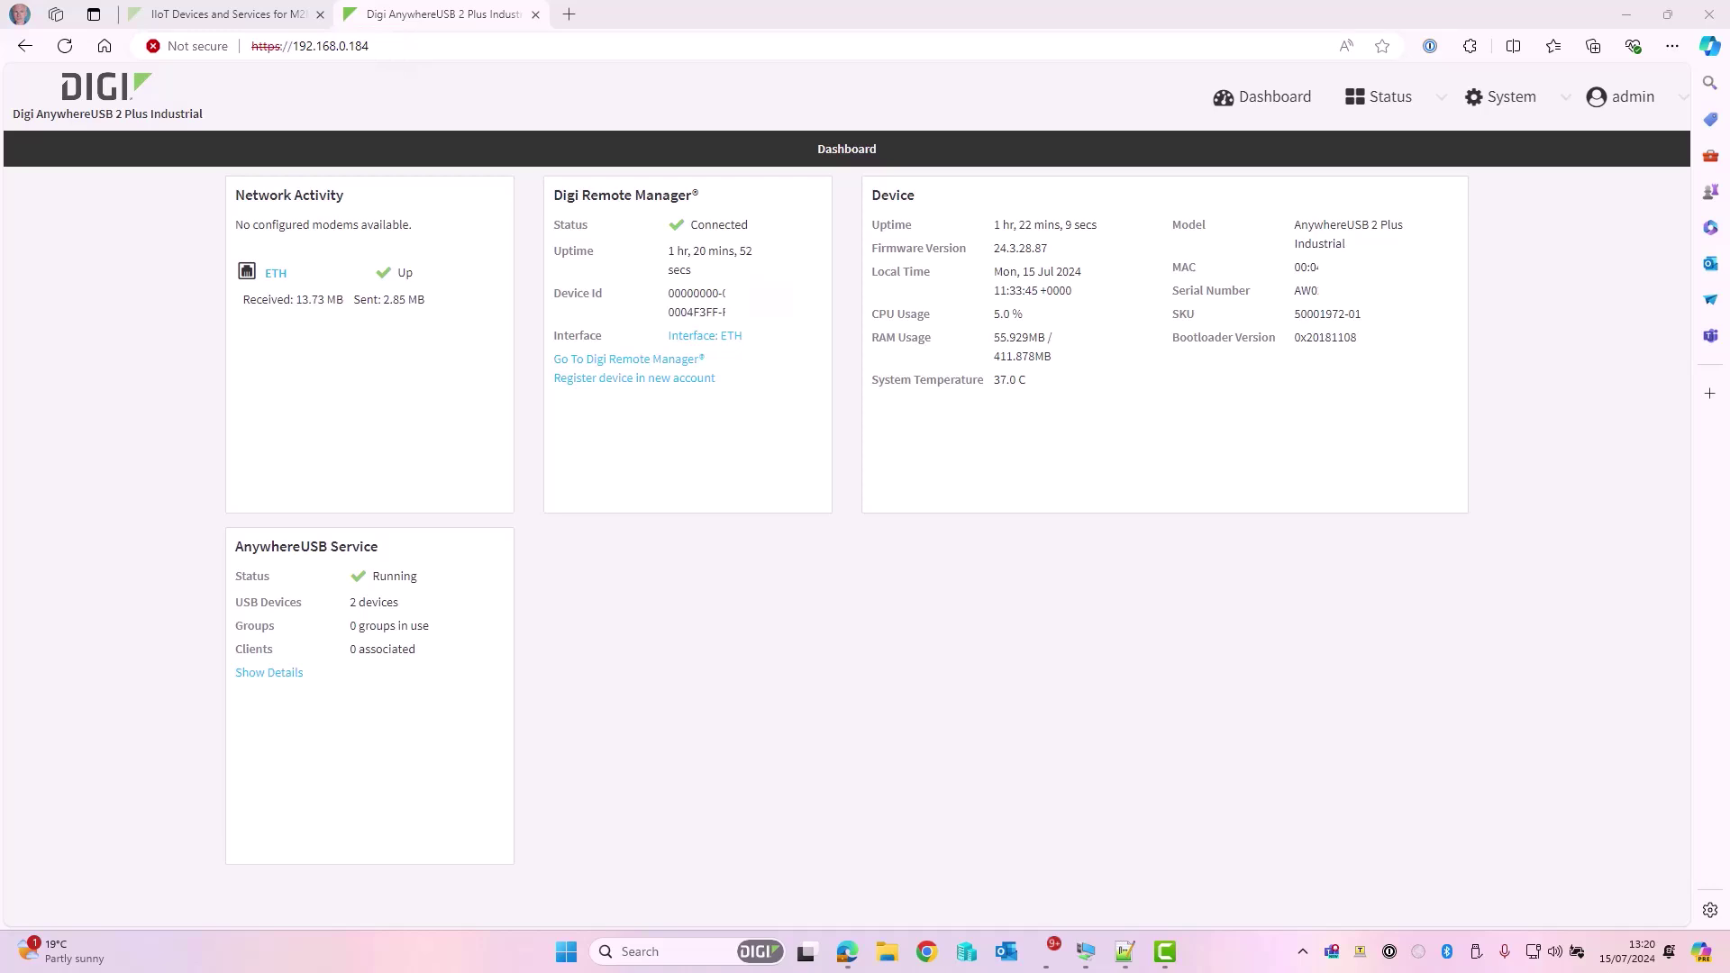
Reload the hub page and sign in as admin with the pasted password.
left_click(67, 49)
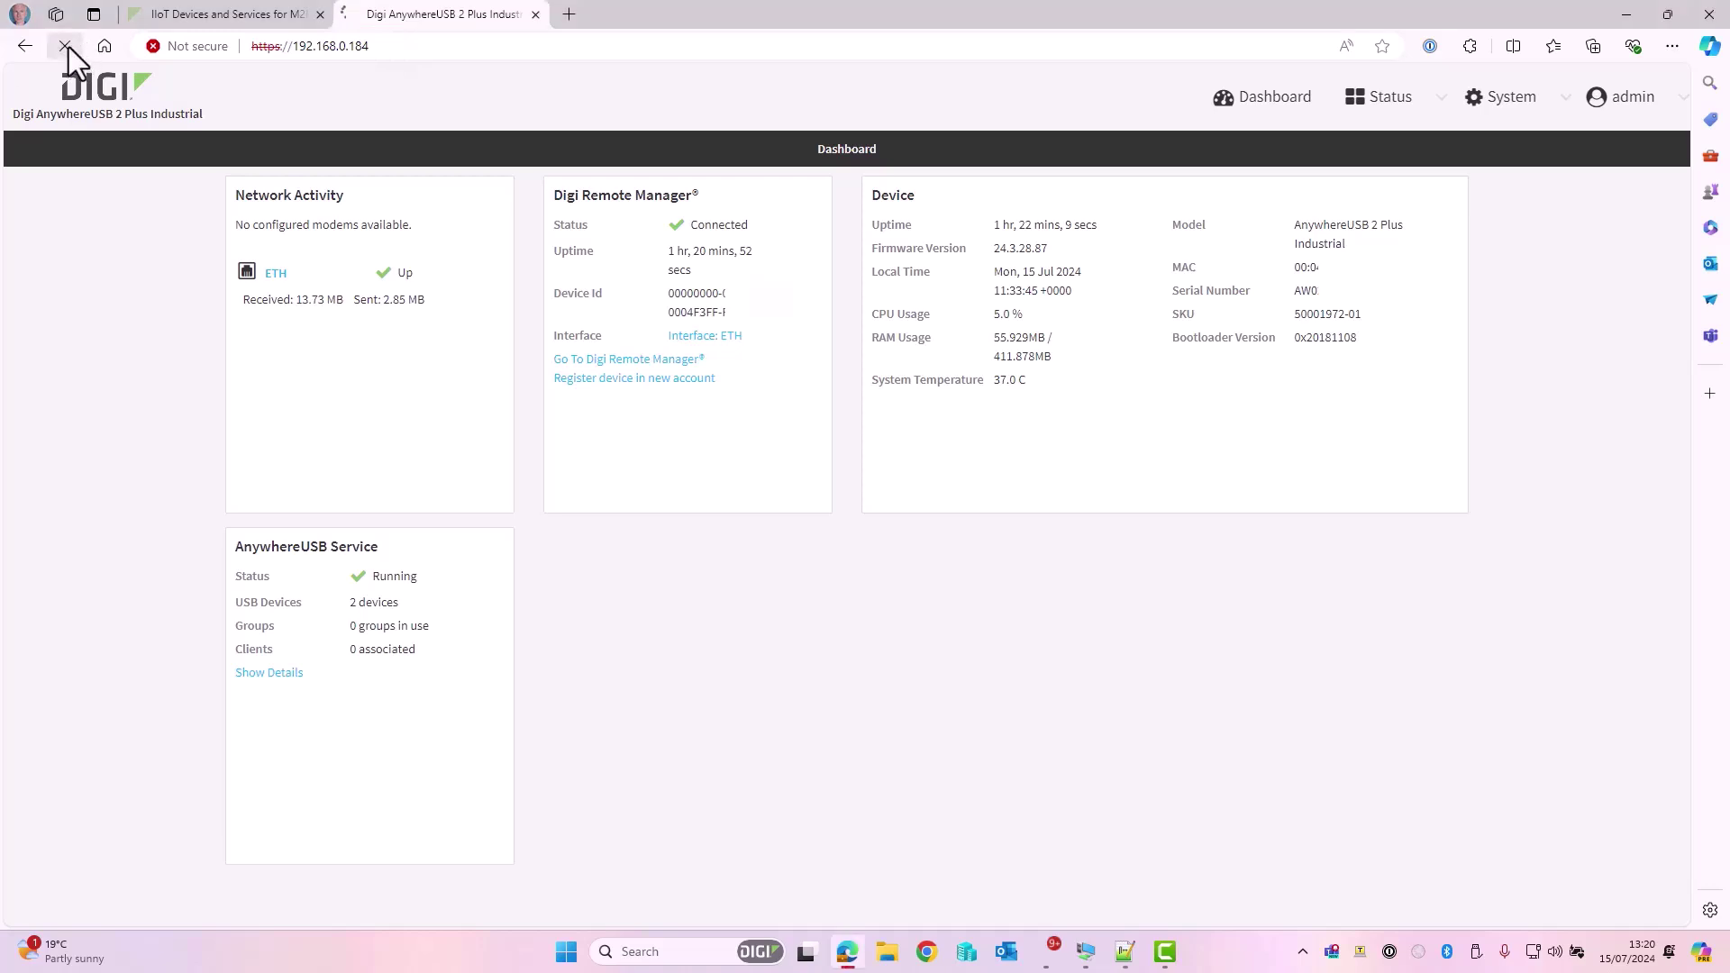
left_click(897, 251)
type("admin")
key("Tab")
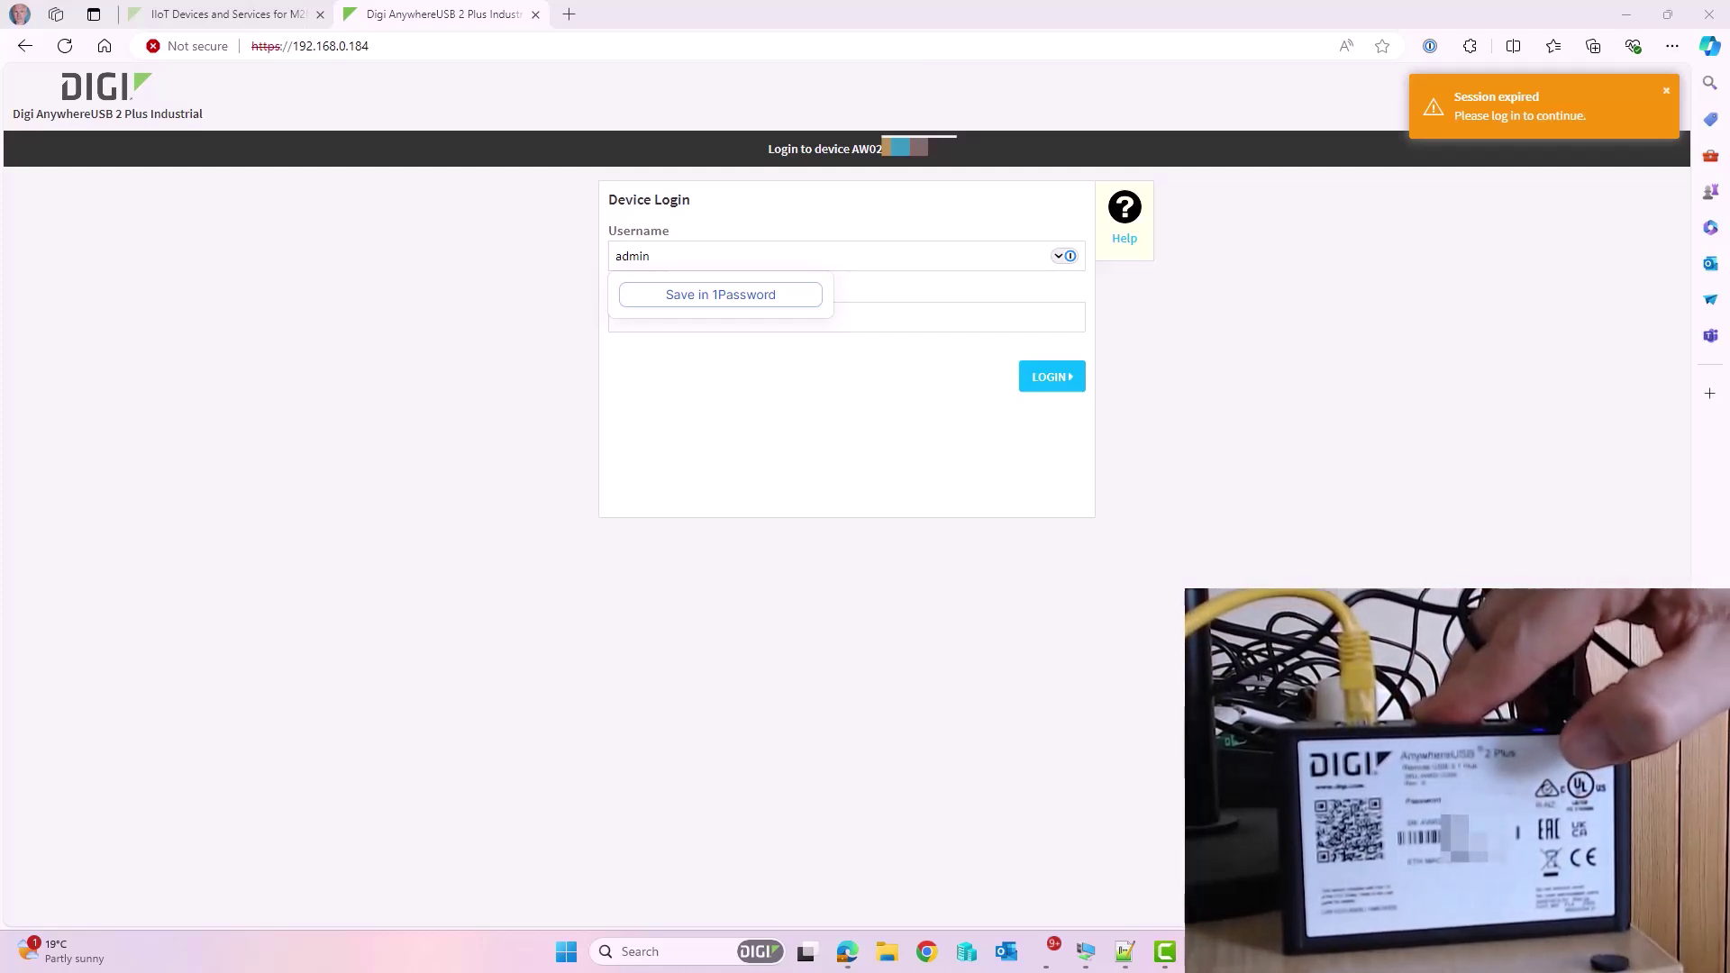
left_click(912, 318)
key("ctrl+v")
key("Return")
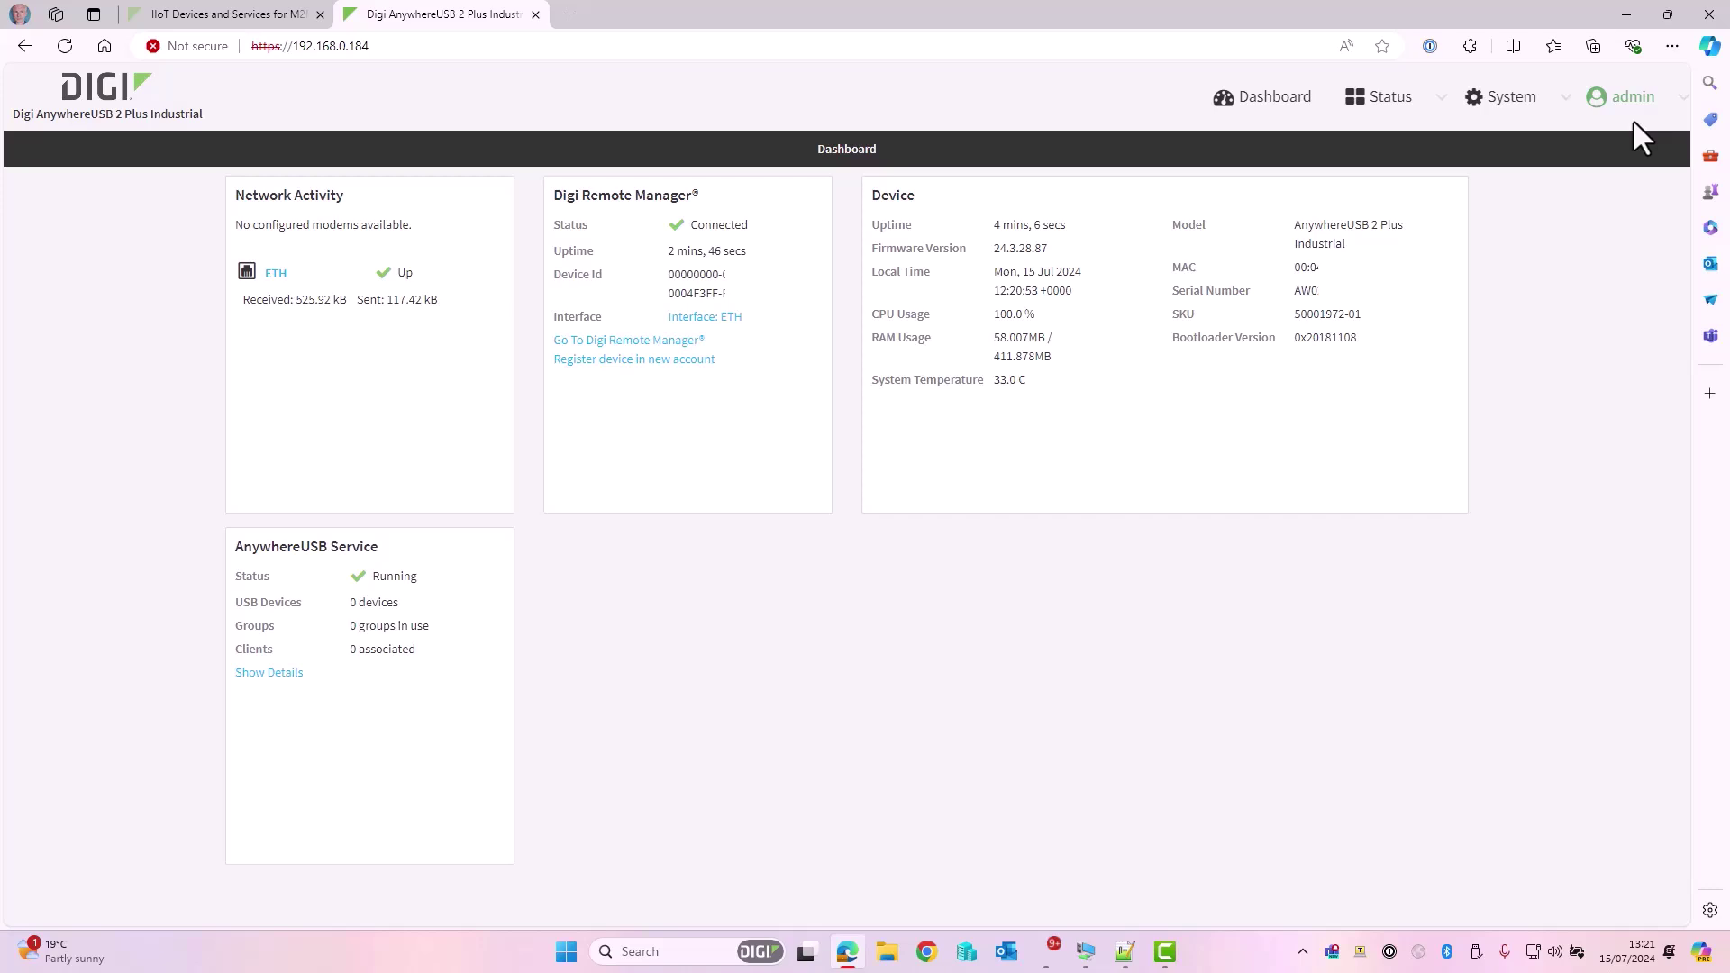
Review AnywhereUSB Configuration from the System menu: Group 1 holds both ports, Local client has access.
left_click(1504, 108)
mouse_move(1501, 96)
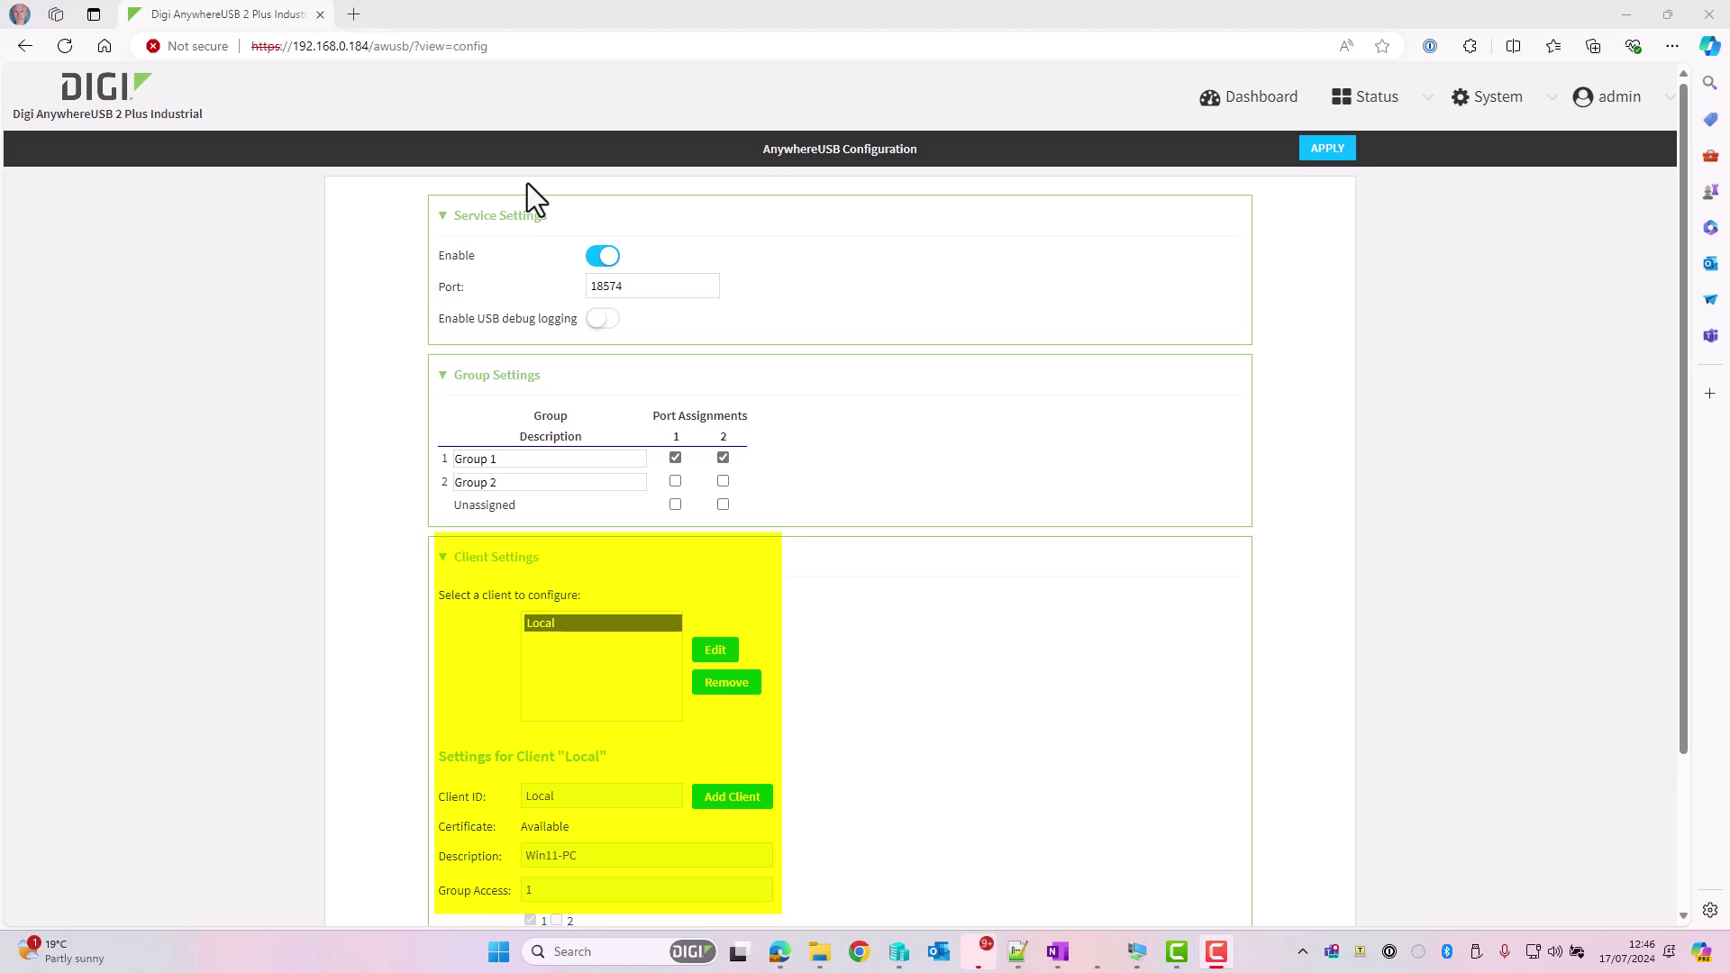
scroll(568, 442, "down", 2)
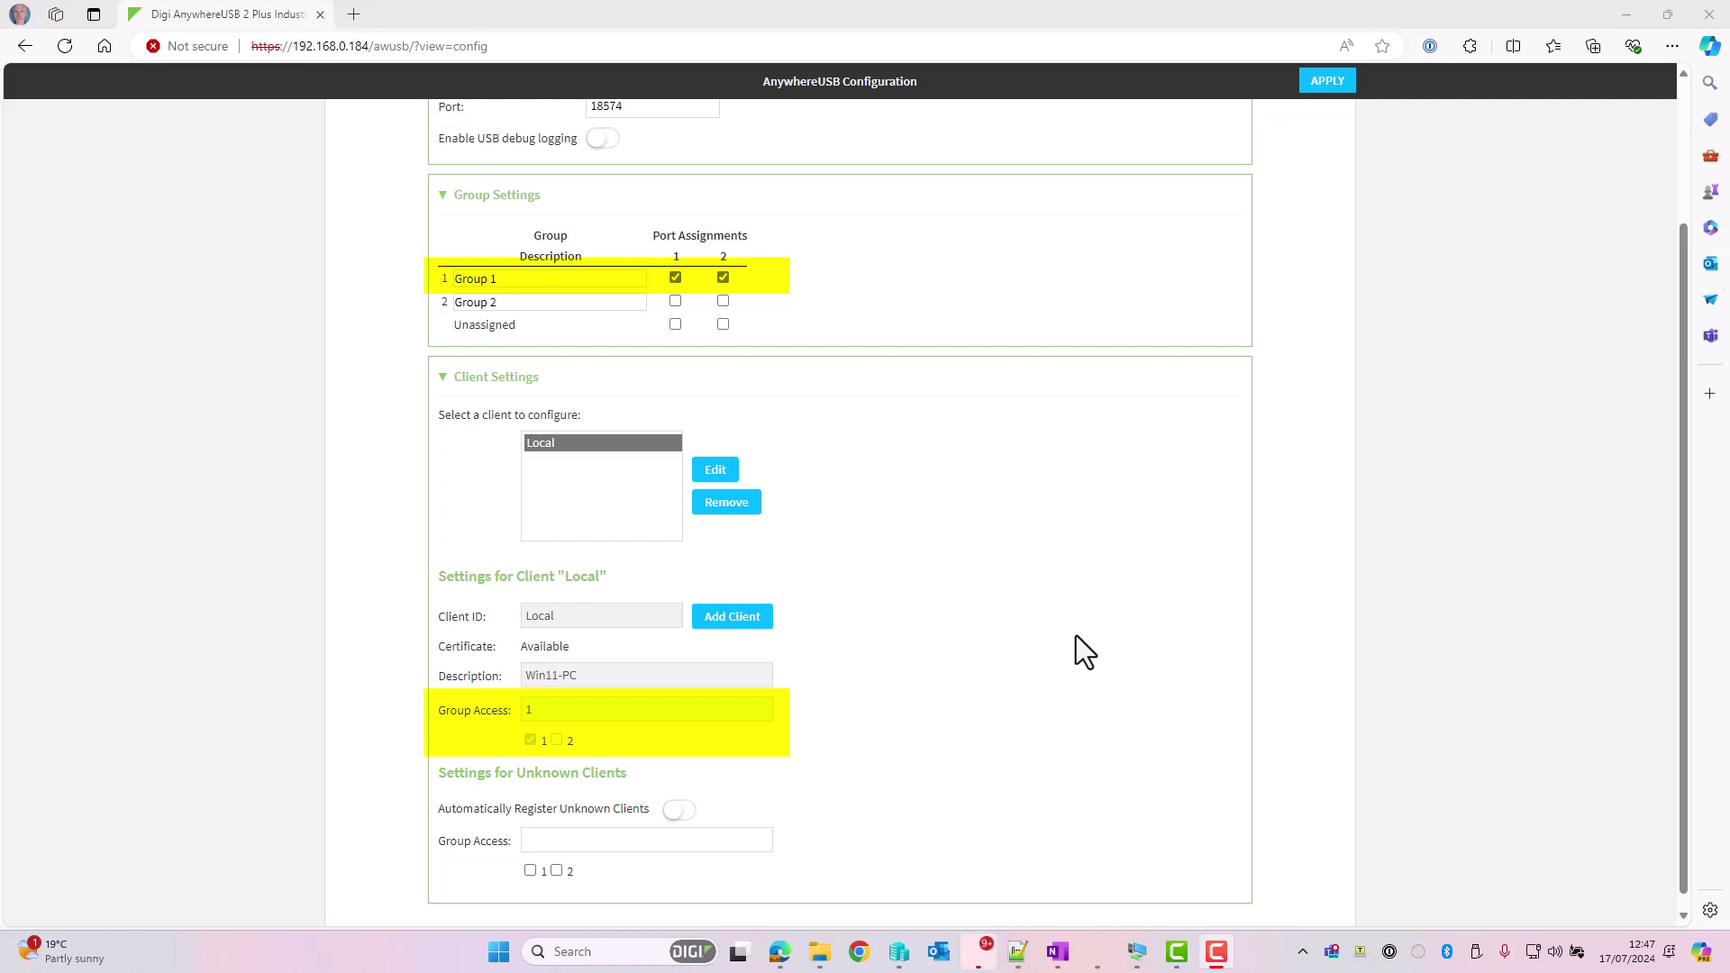
scroll(1075, 637, "up", 2)
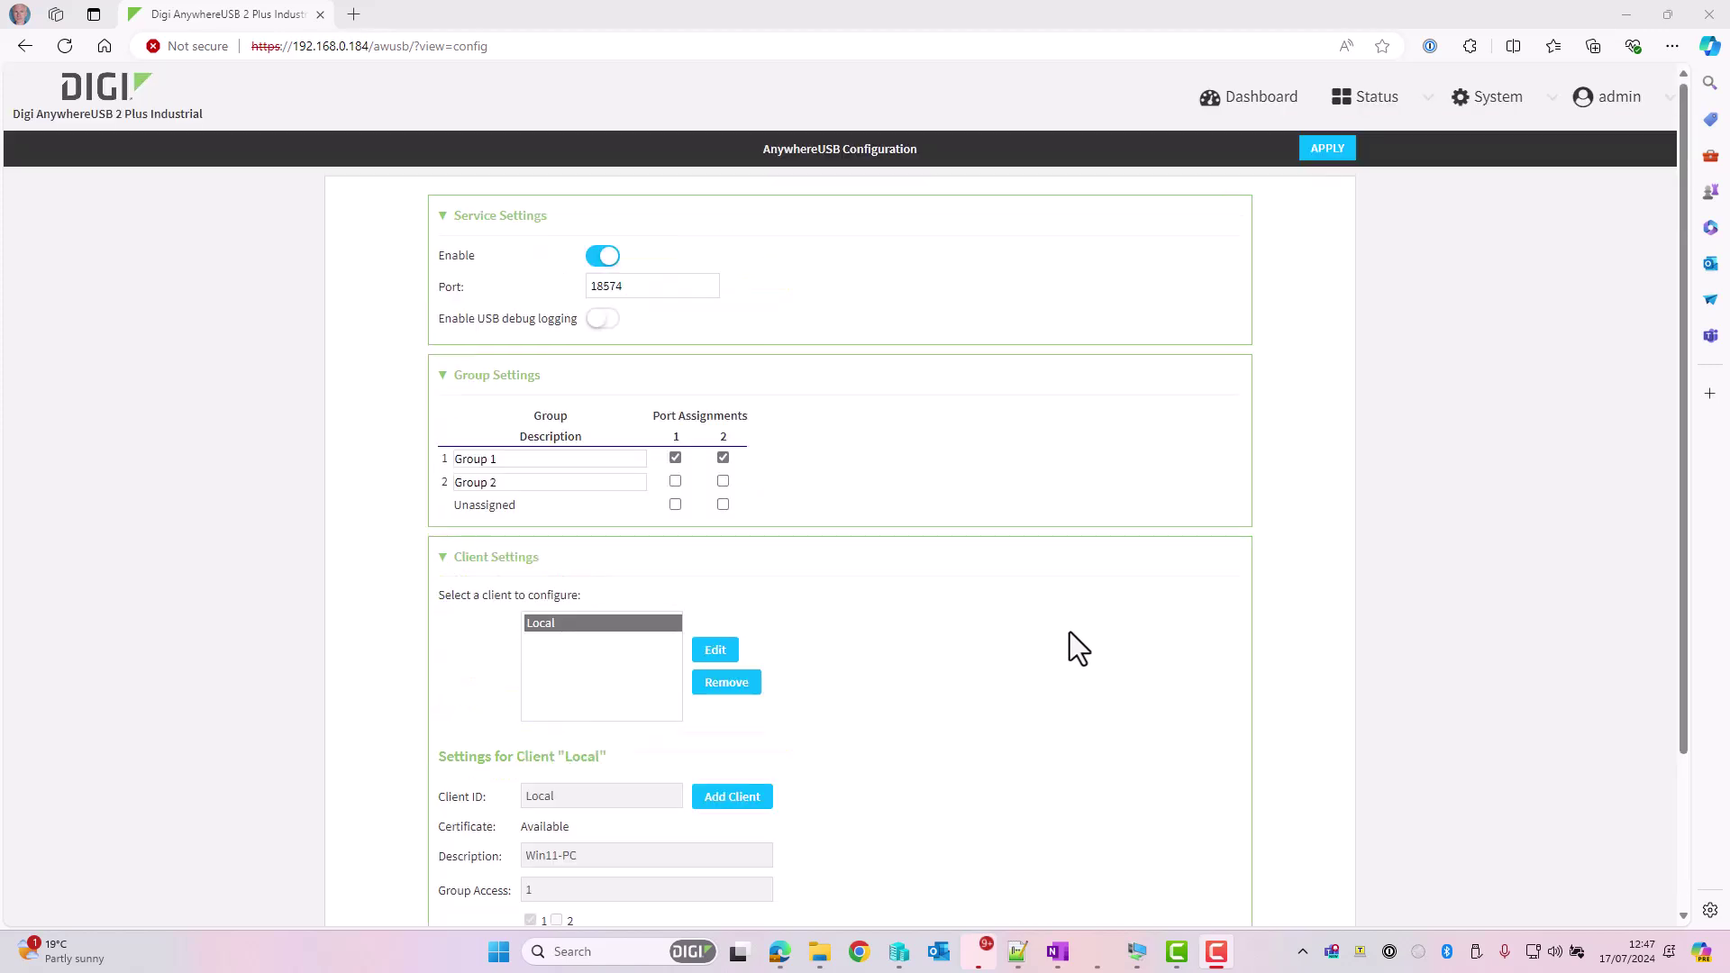
scroll(1070, 631, "down", 1)
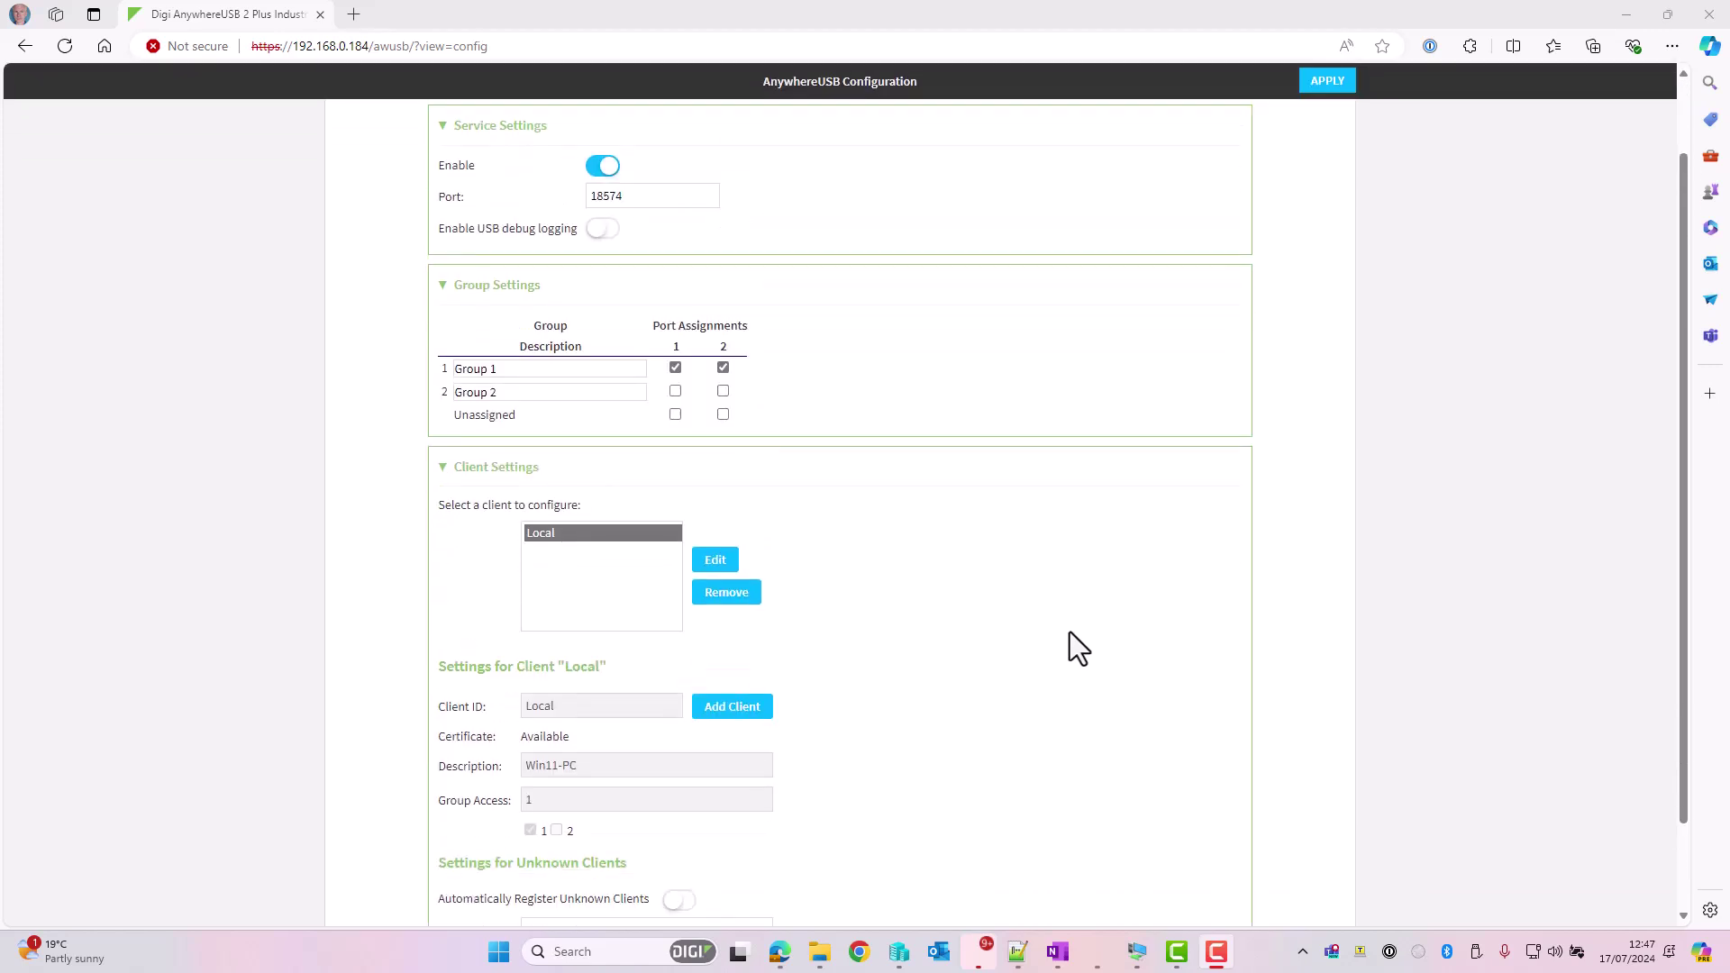
Create client 'Remote' described as Win11-VM with Group 1 access and confirm saving it.
left_click(730, 708)
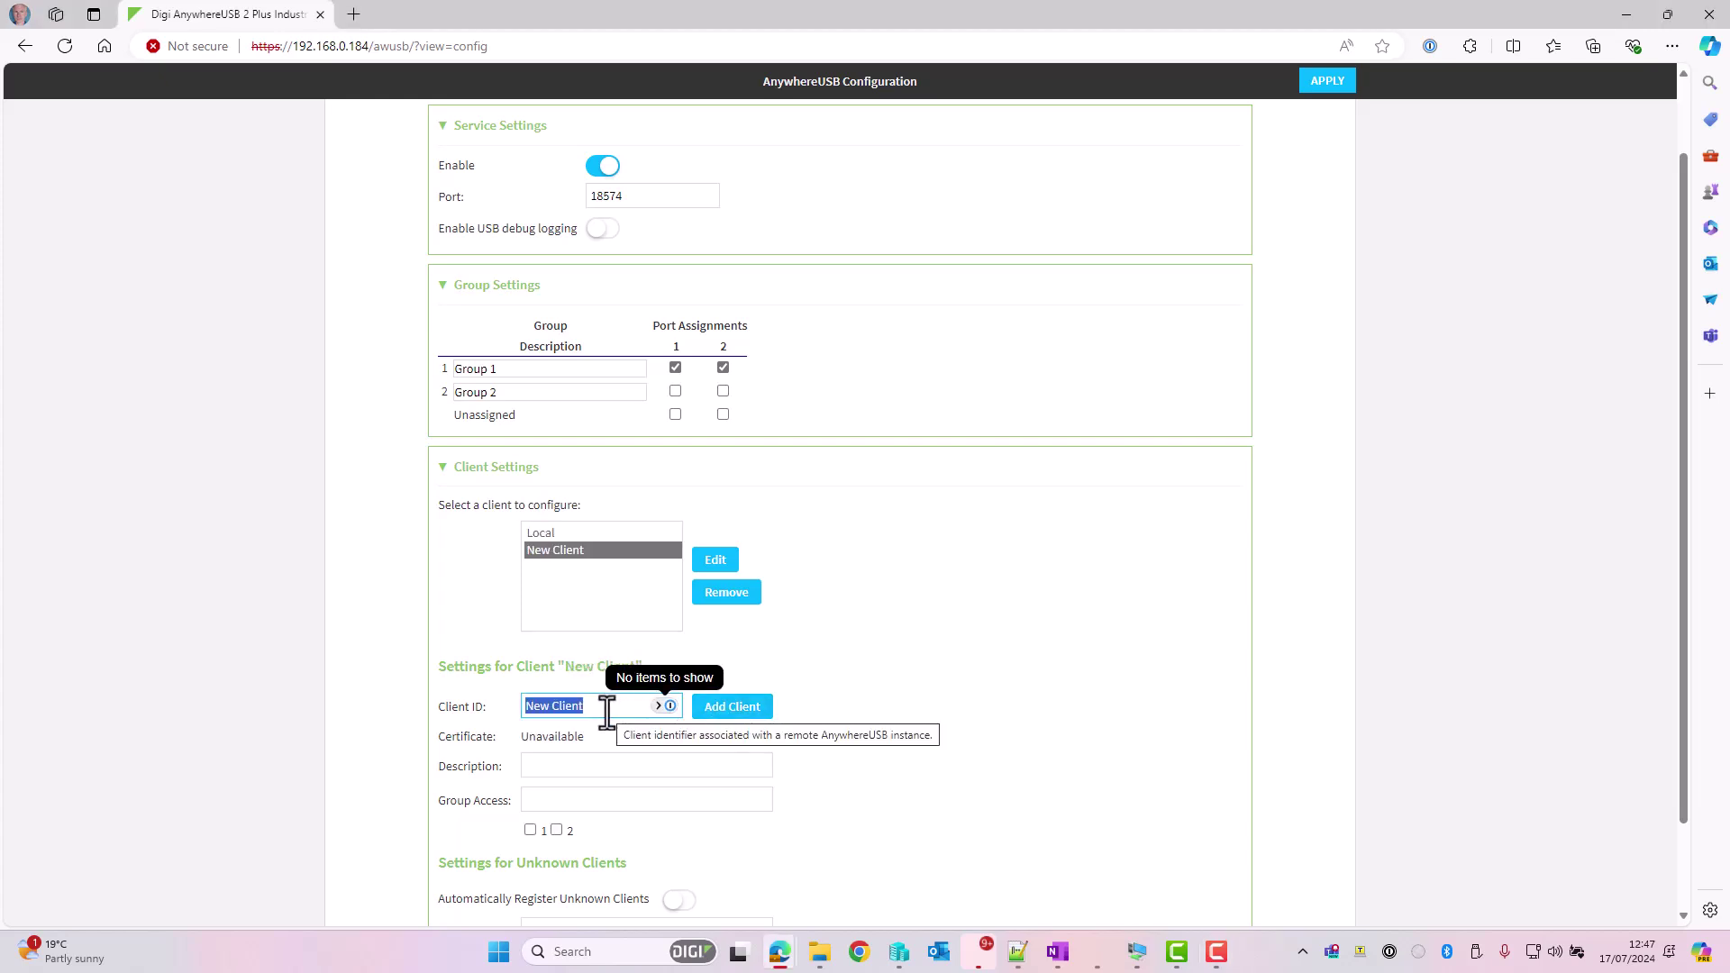
type("R")
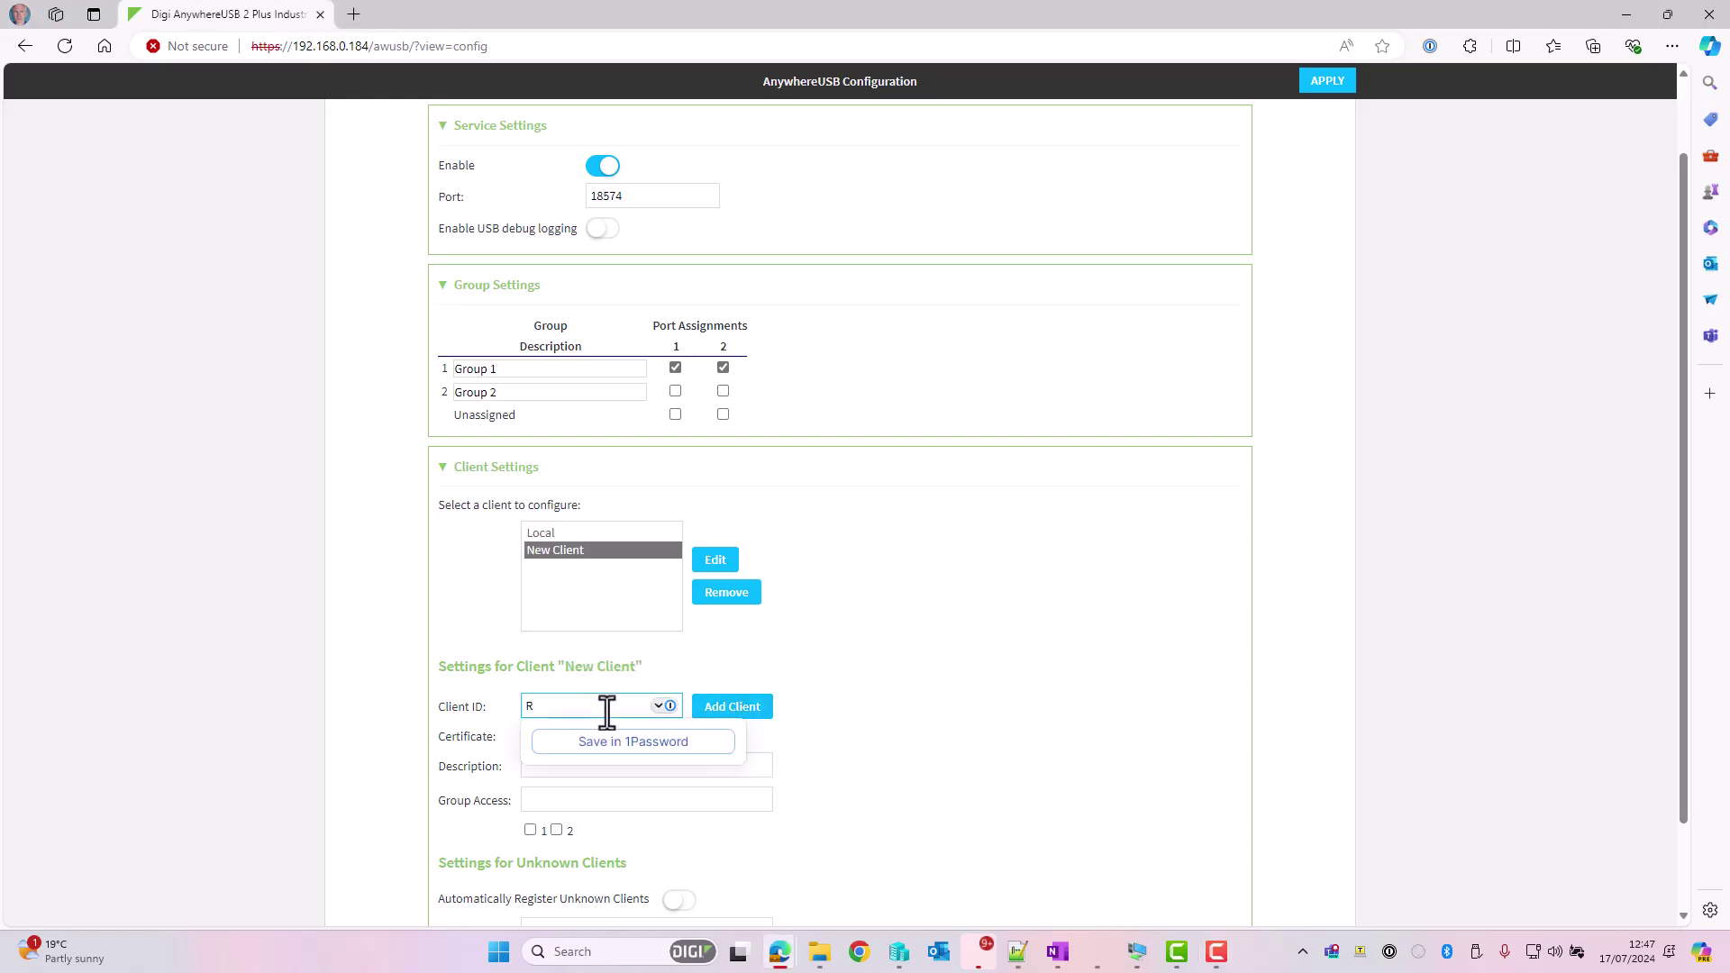
type("emote")
left_click(692, 765)
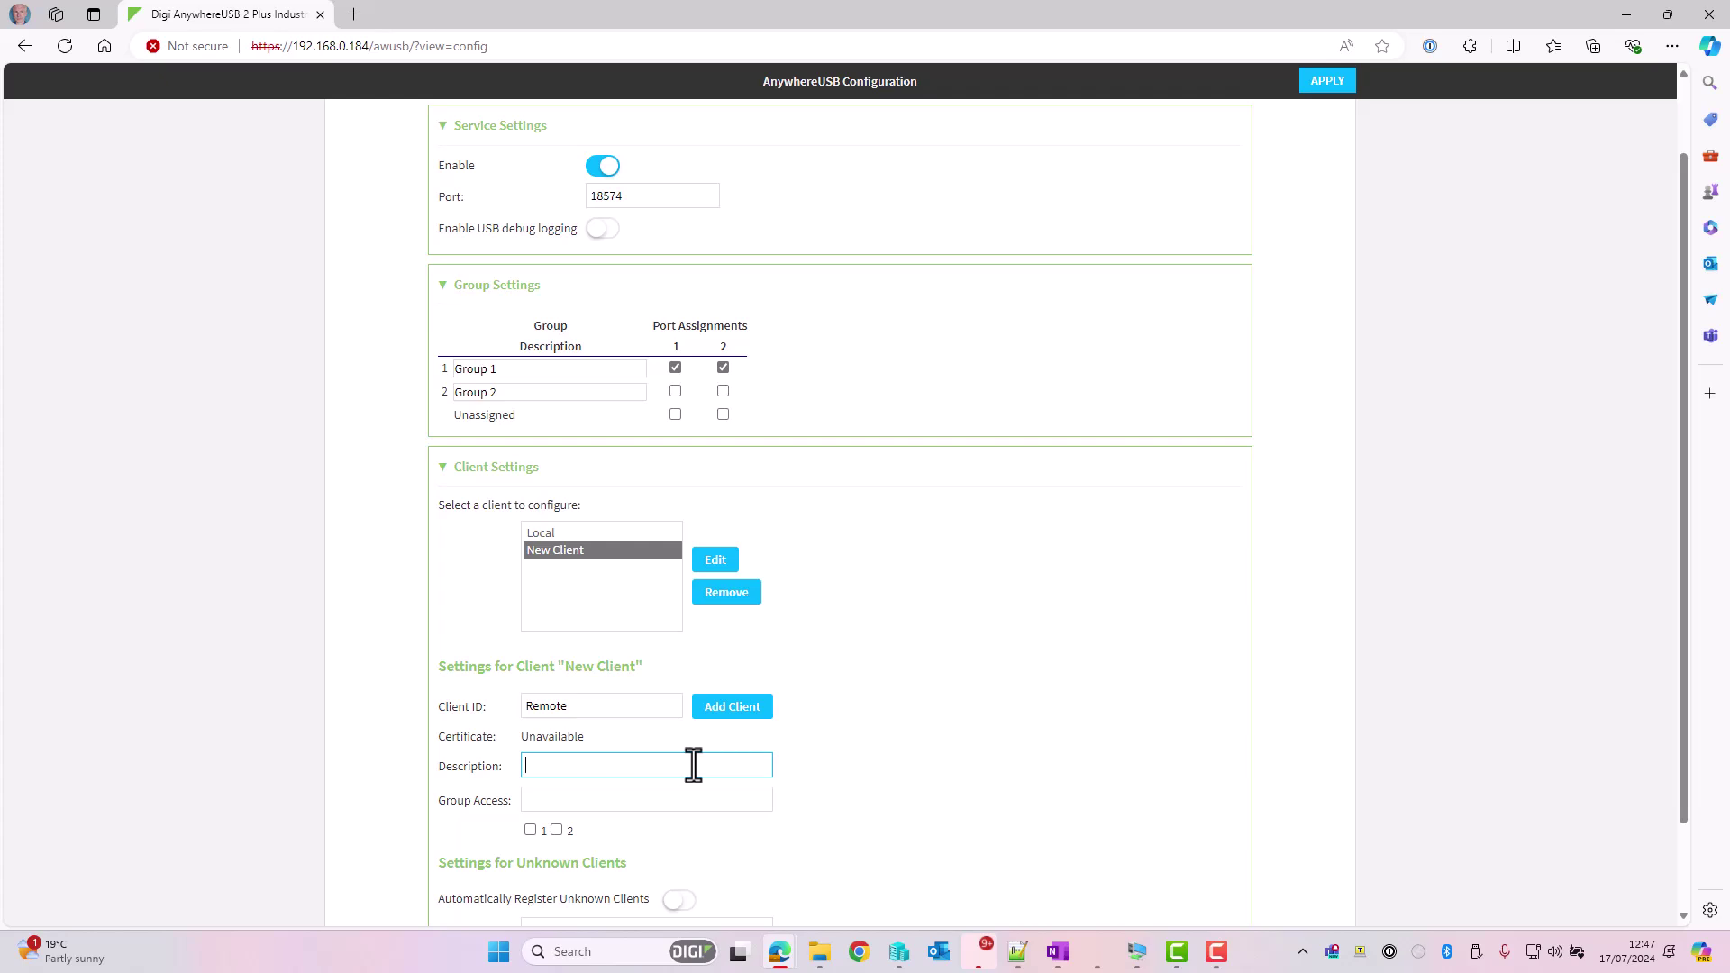
type("Win11-")
type("VM")
left_click(530, 828)
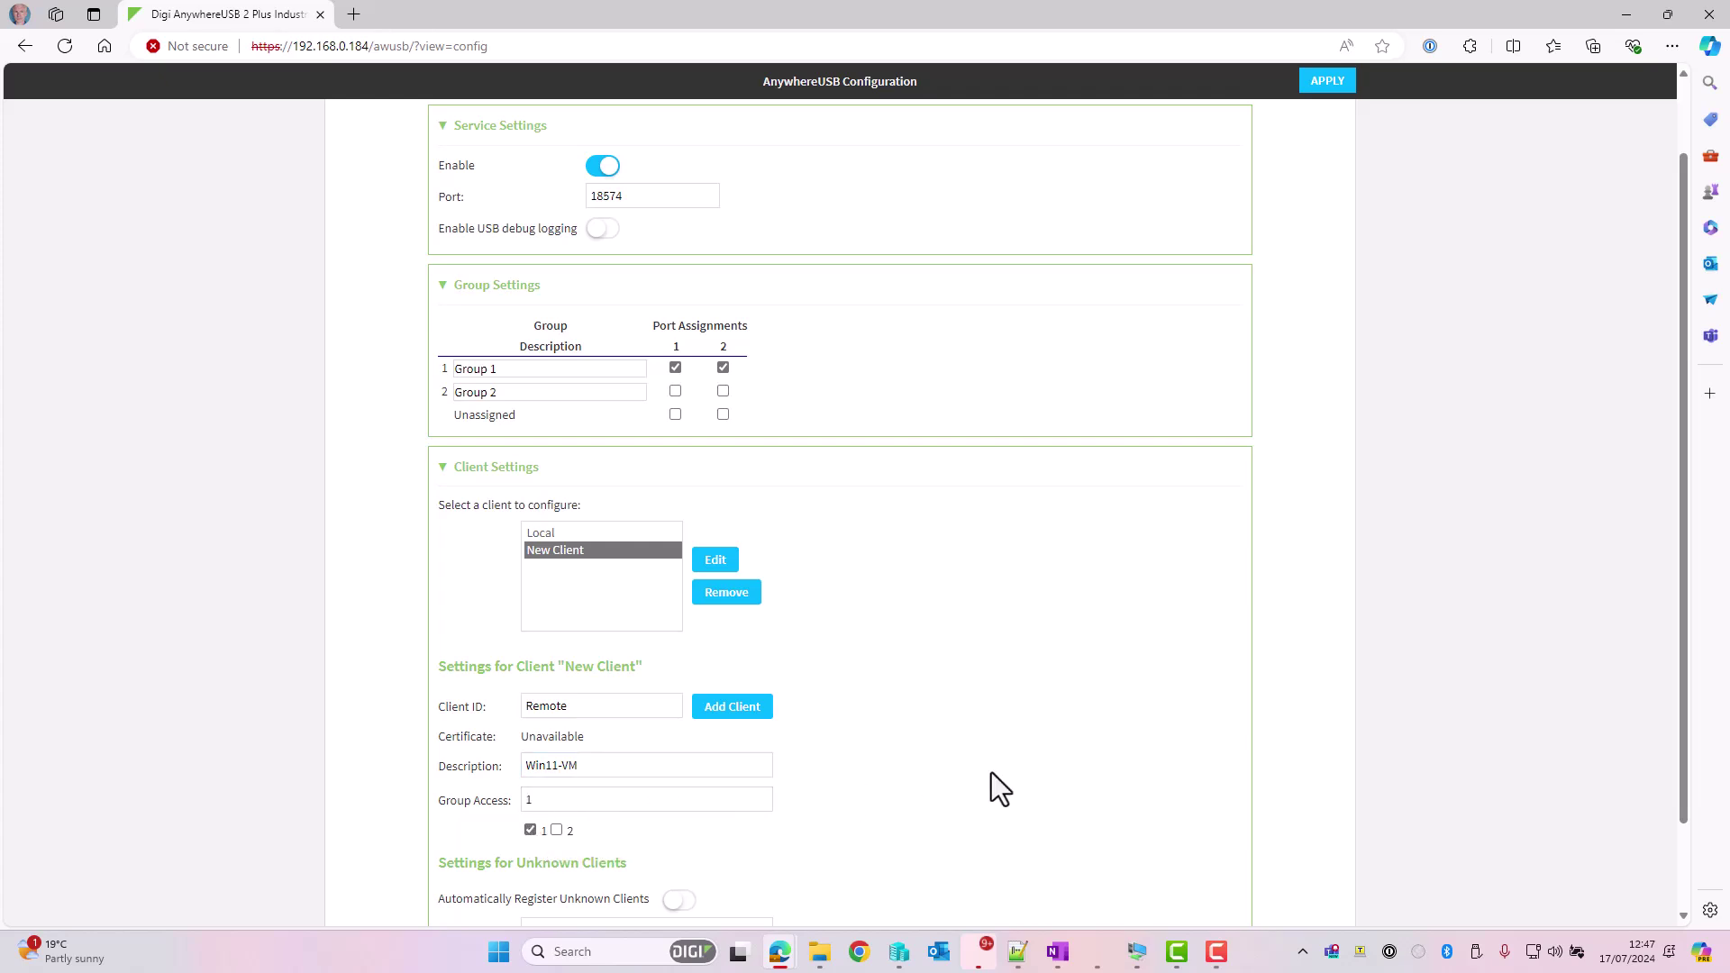
left_click(731, 708)
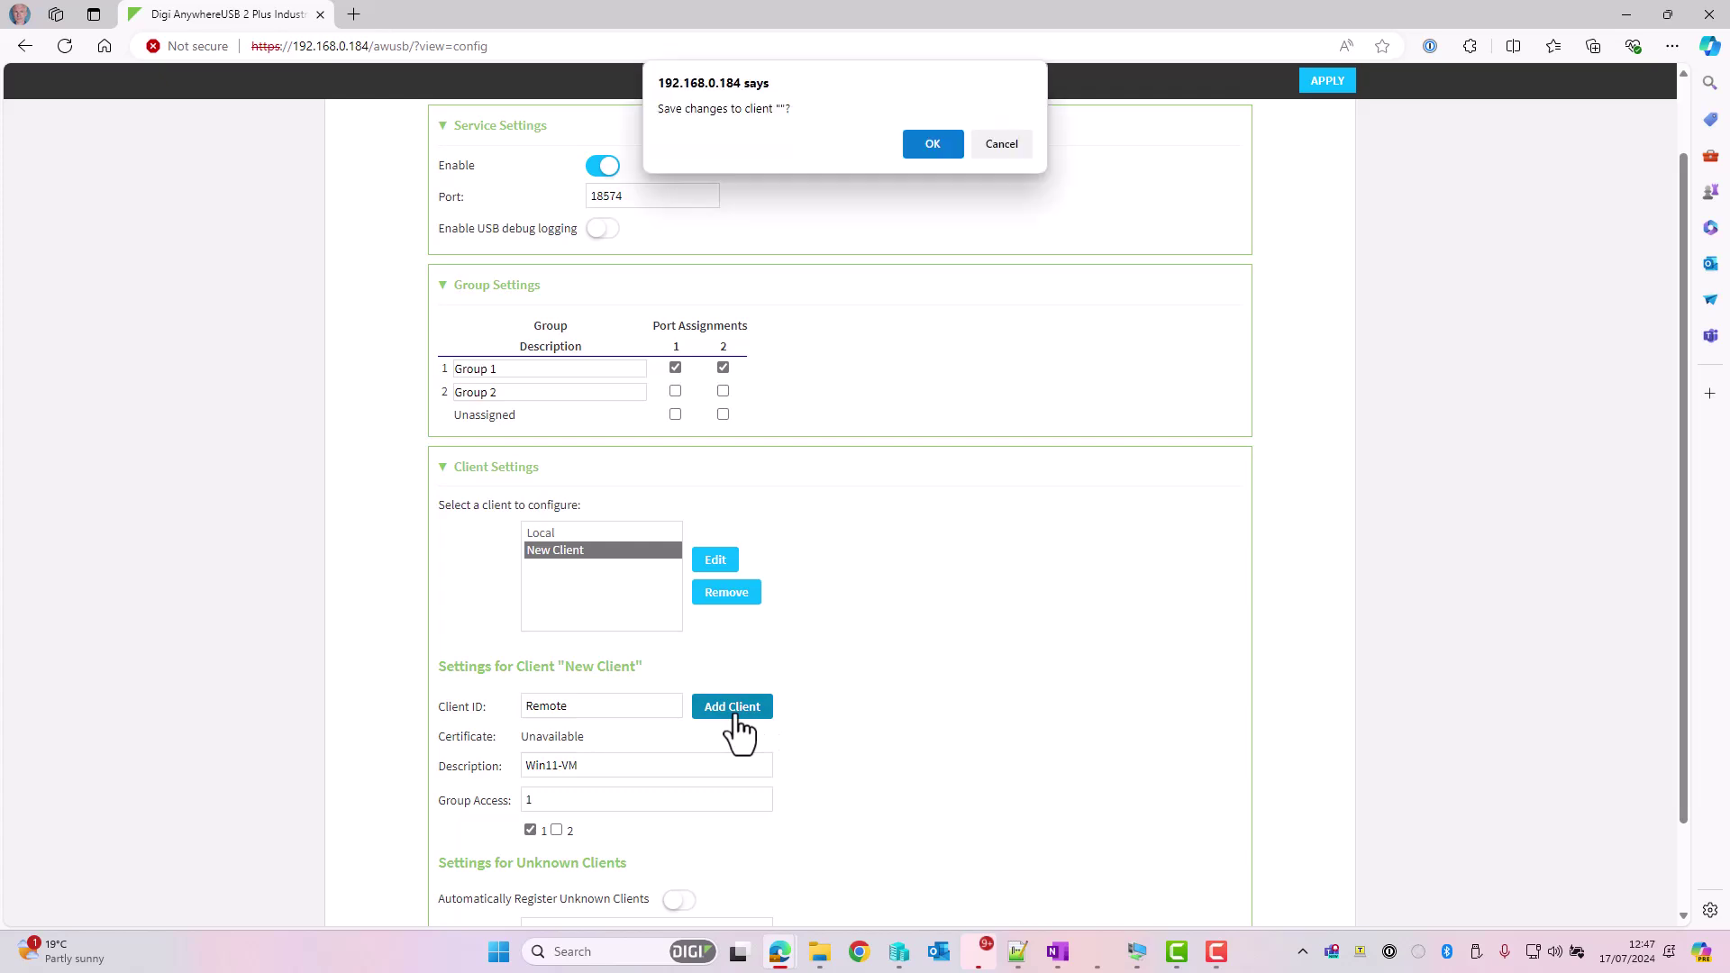
left_click(931, 143)
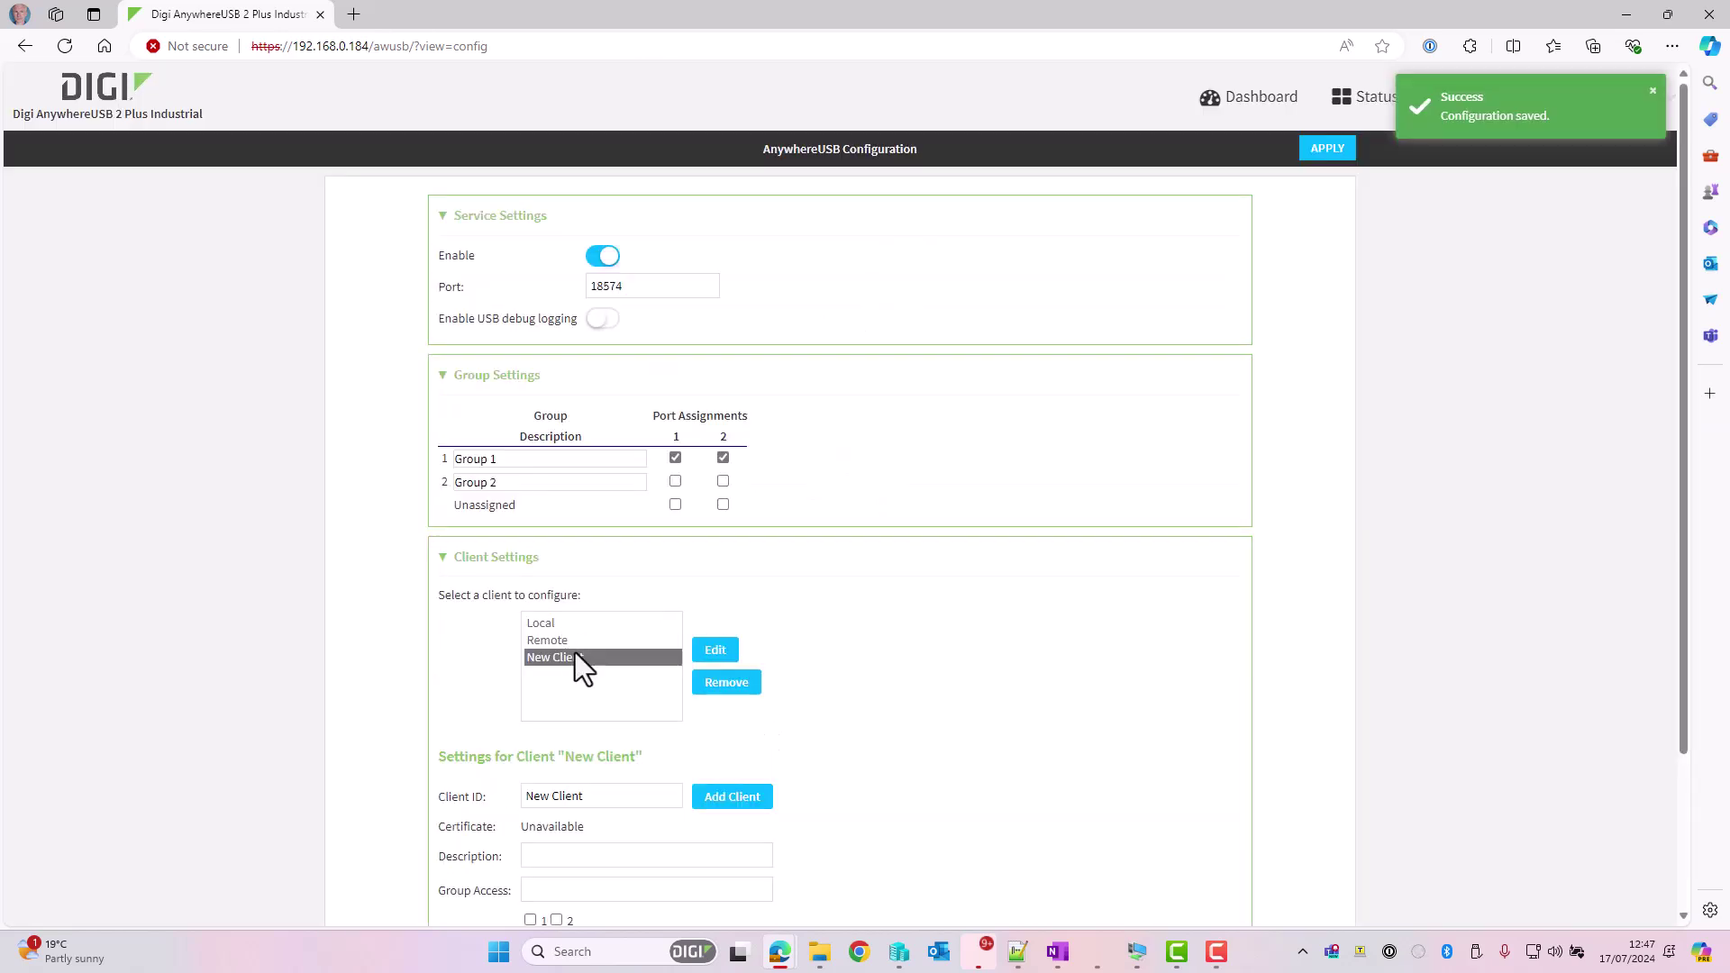
Remove the leftover 'New Client' entry, leaving only Local and Remote.
left_click(743, 690)
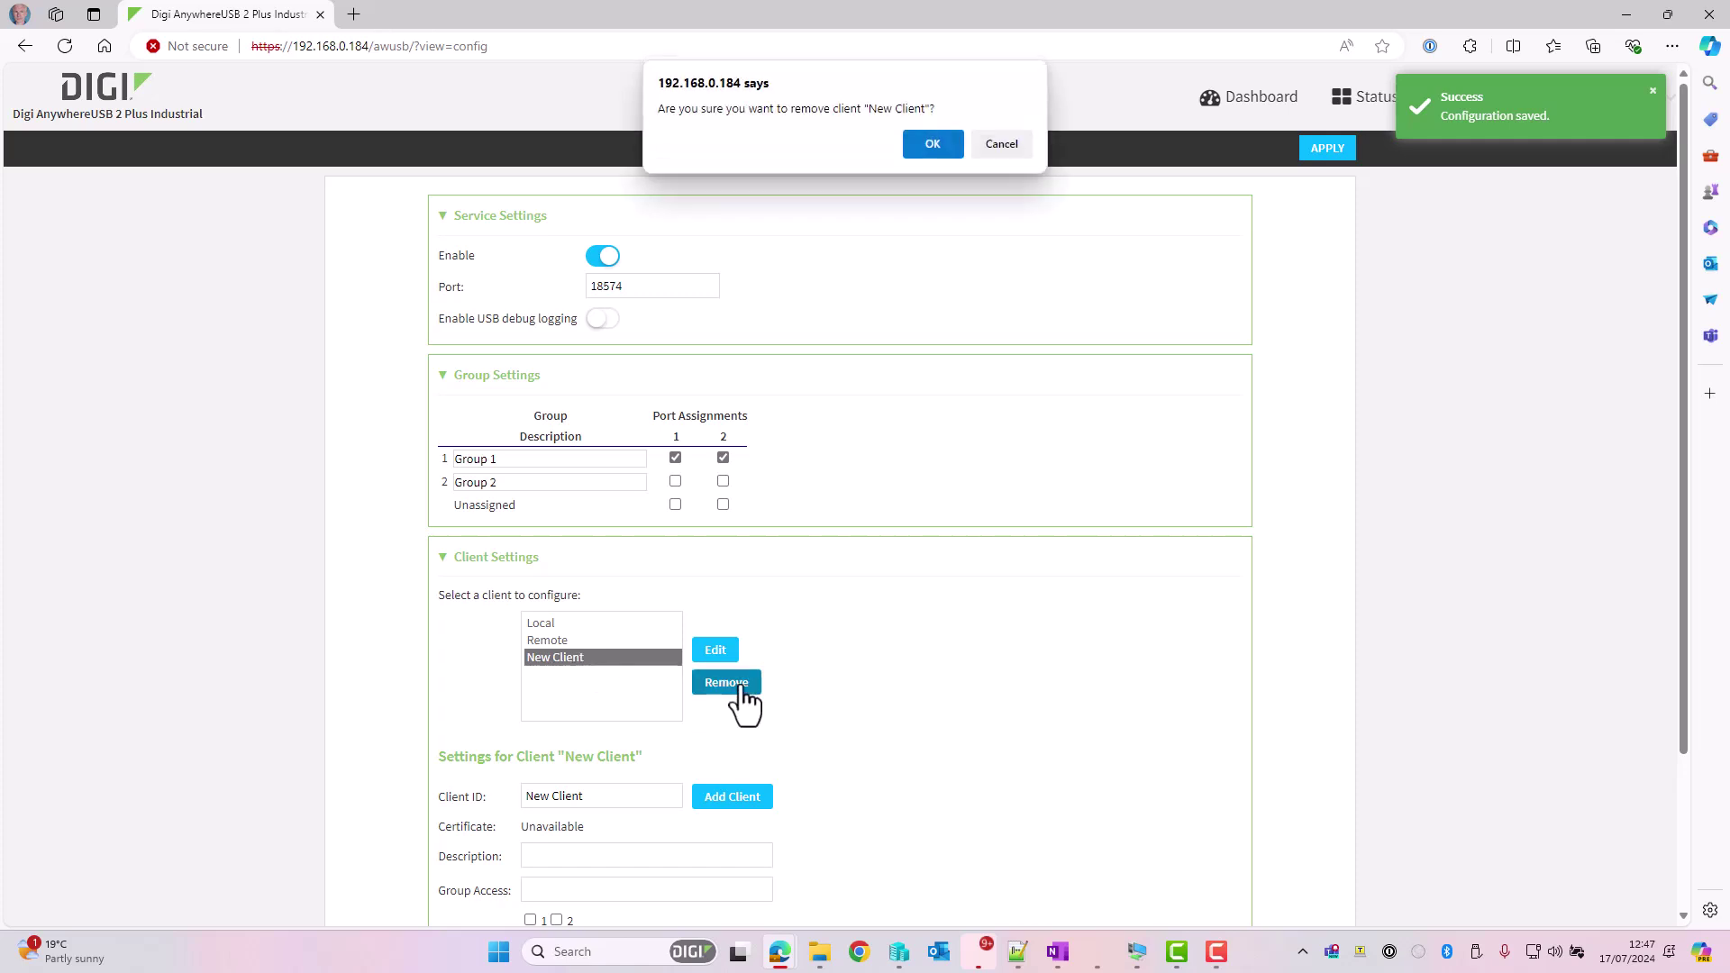
left_click(935, 143)
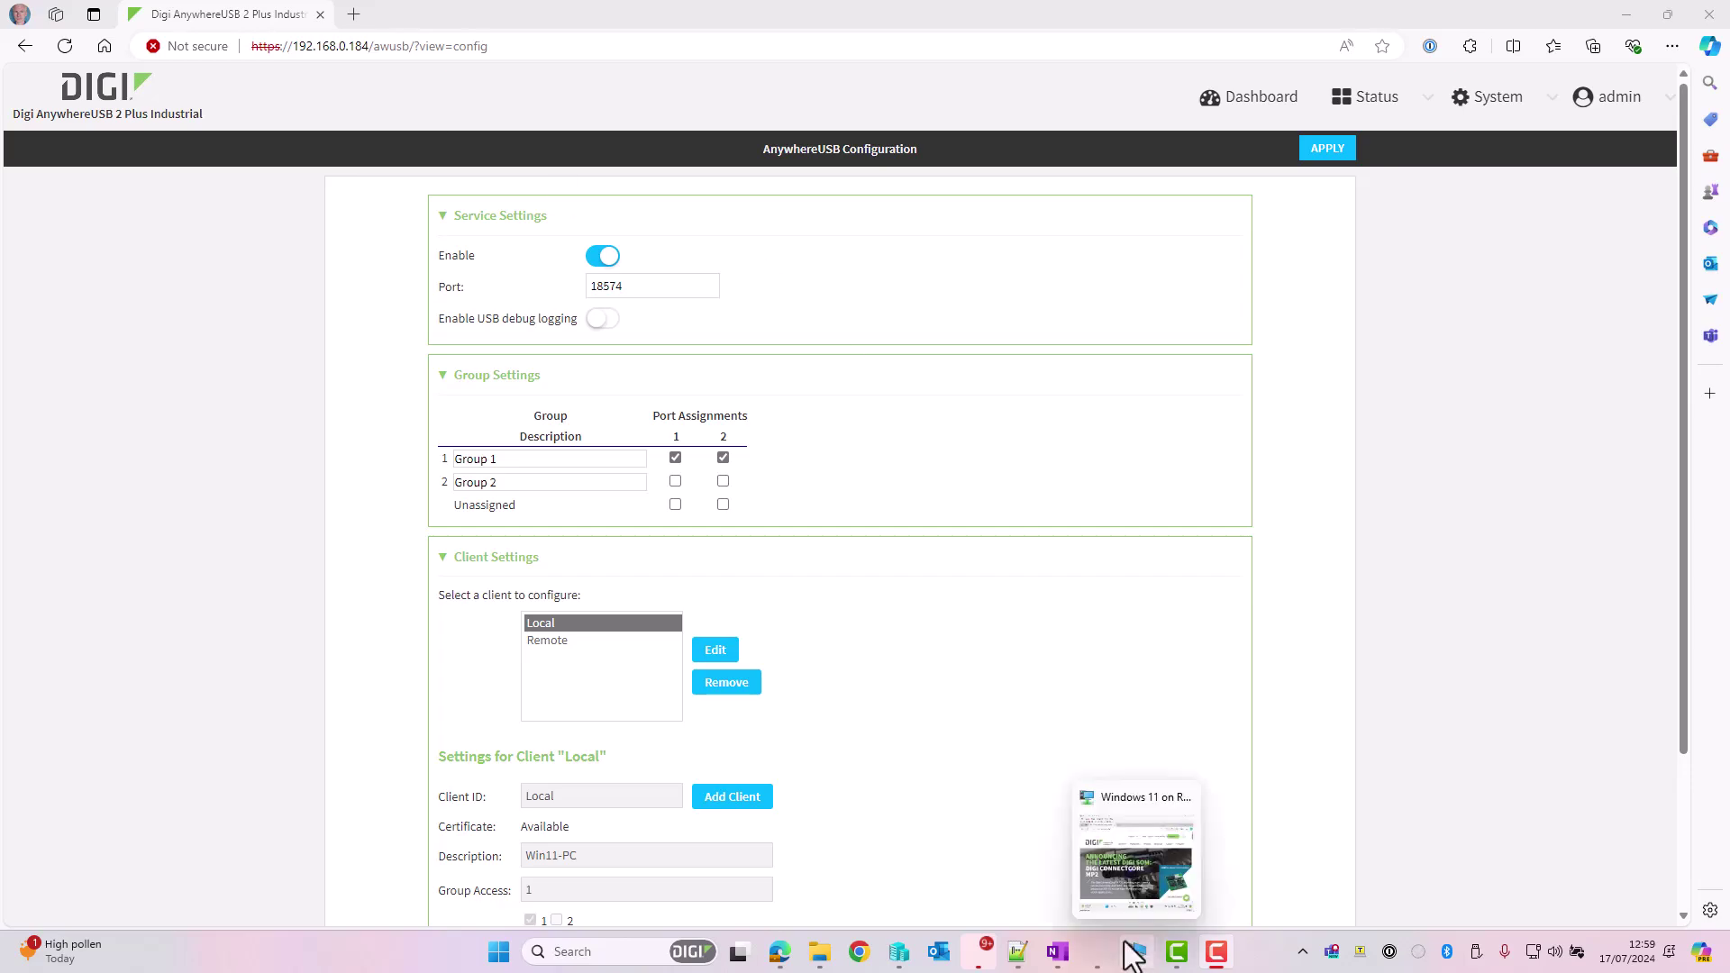
In the Windows 11 VM, search Digi support for 'anywh' and reach the AnywhereUSB 2 Plus page.
left_click(1134, 950)
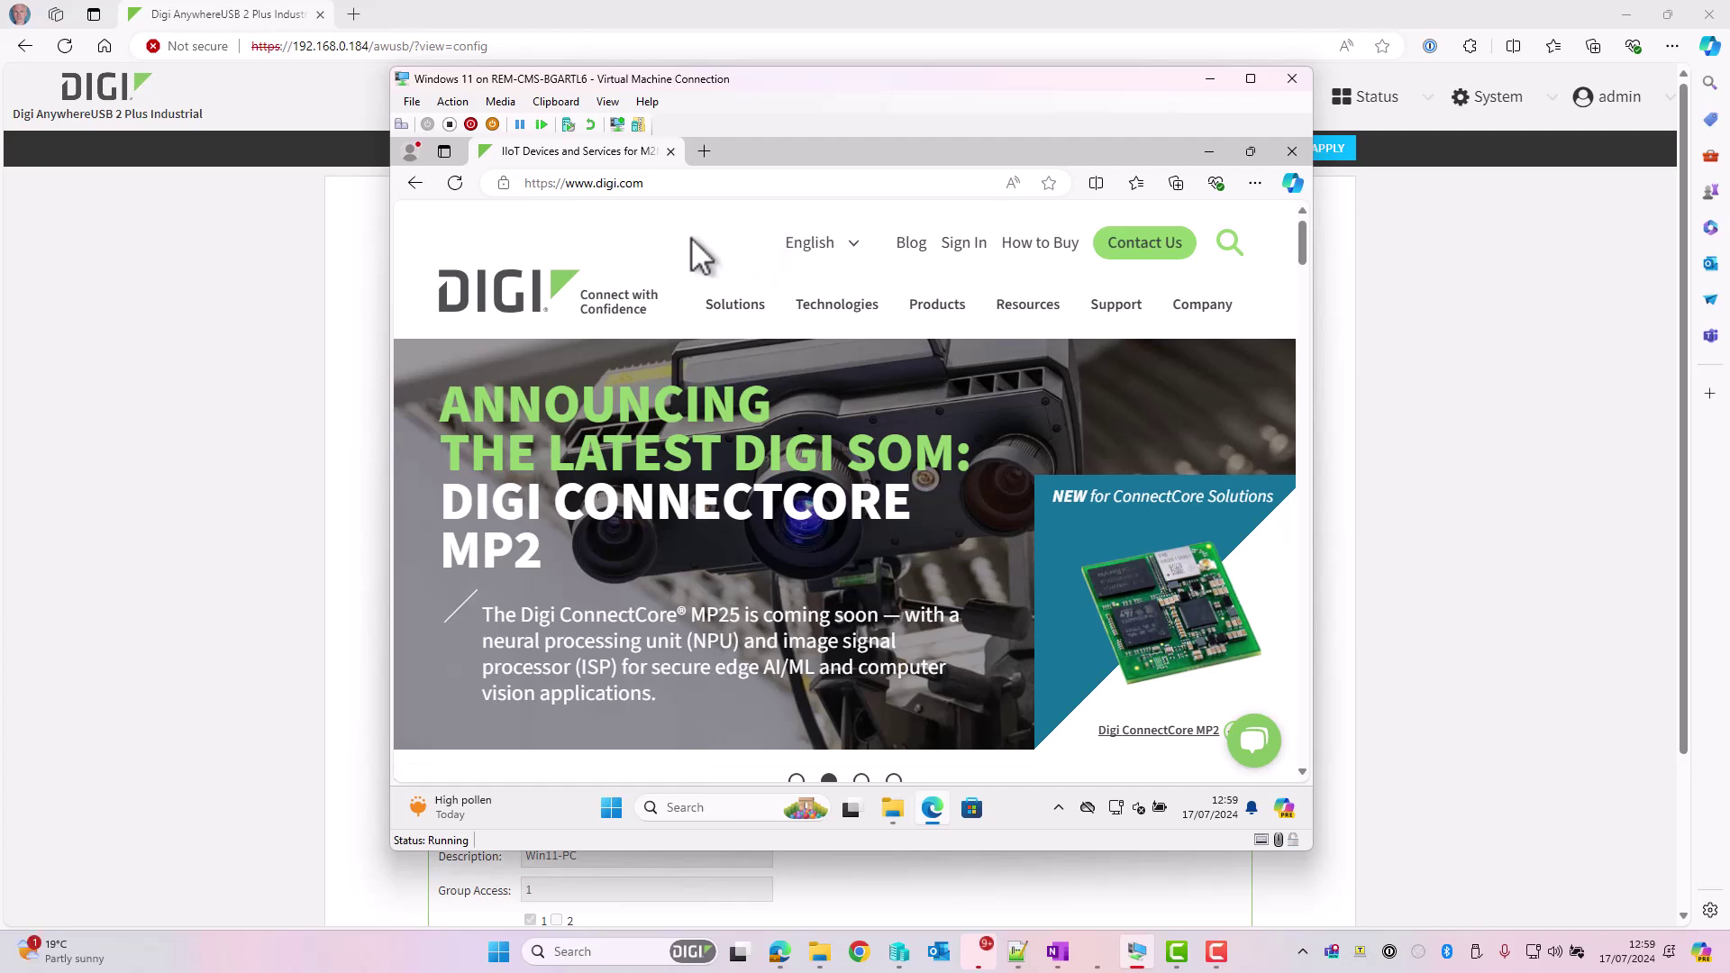
mouse_move(1116, 304)
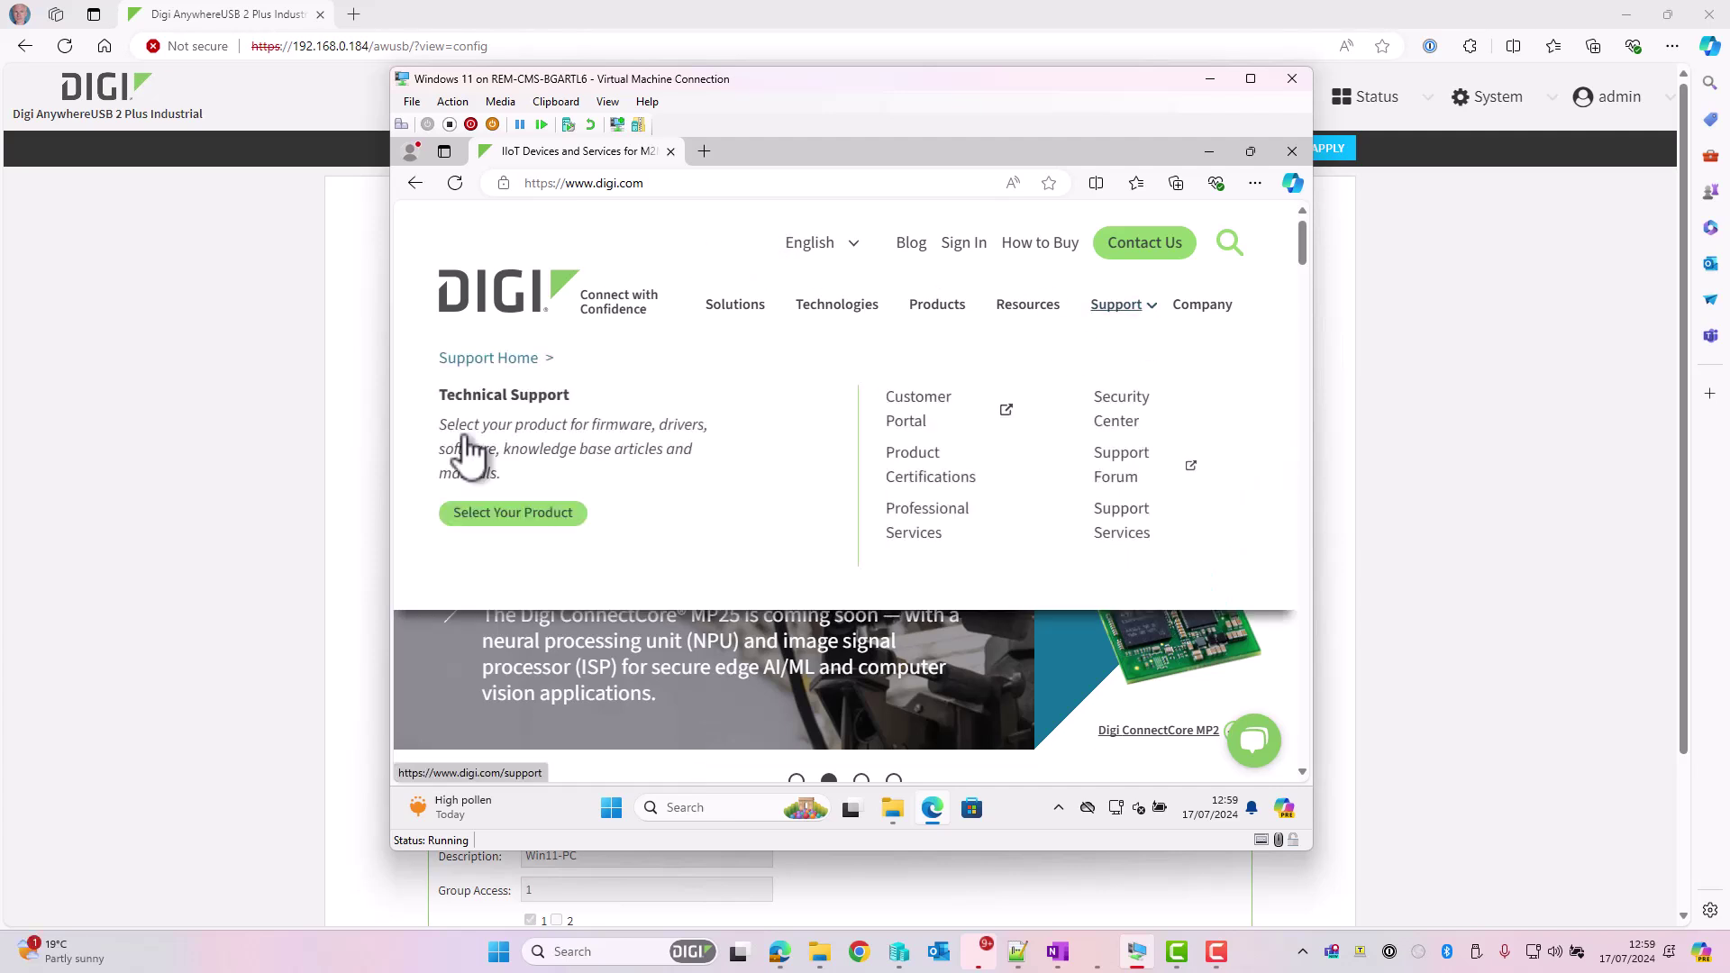
left_click(515, 515)
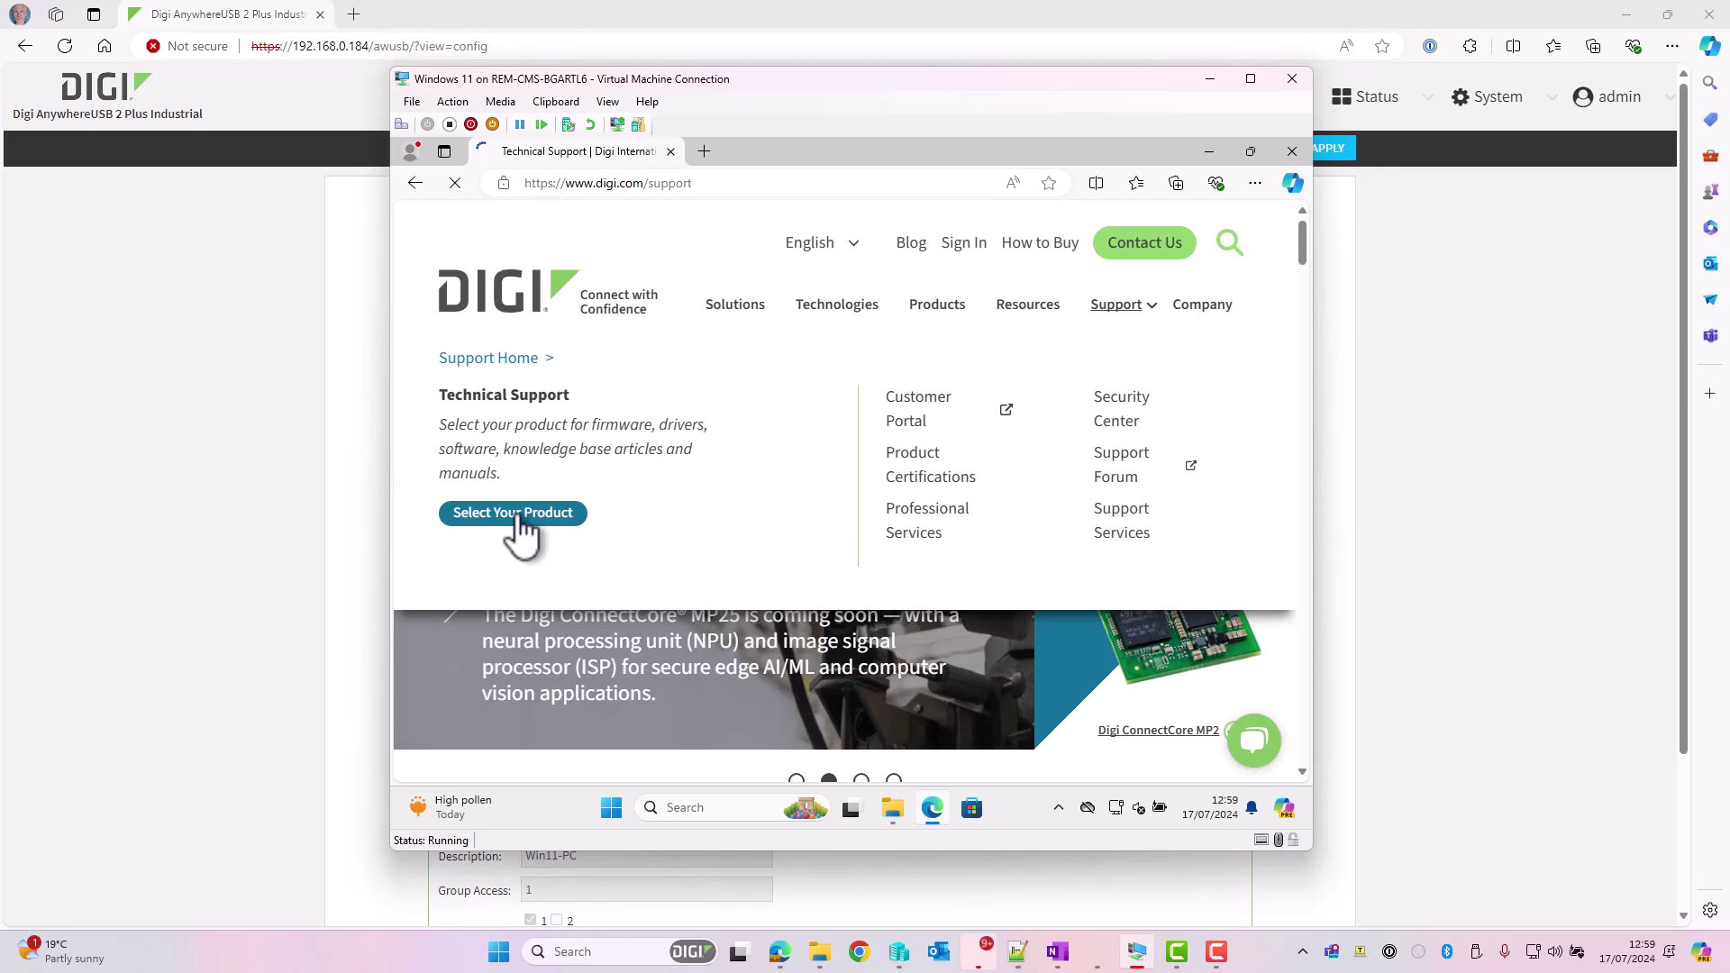
left_click(571, 618)
type("anywh")
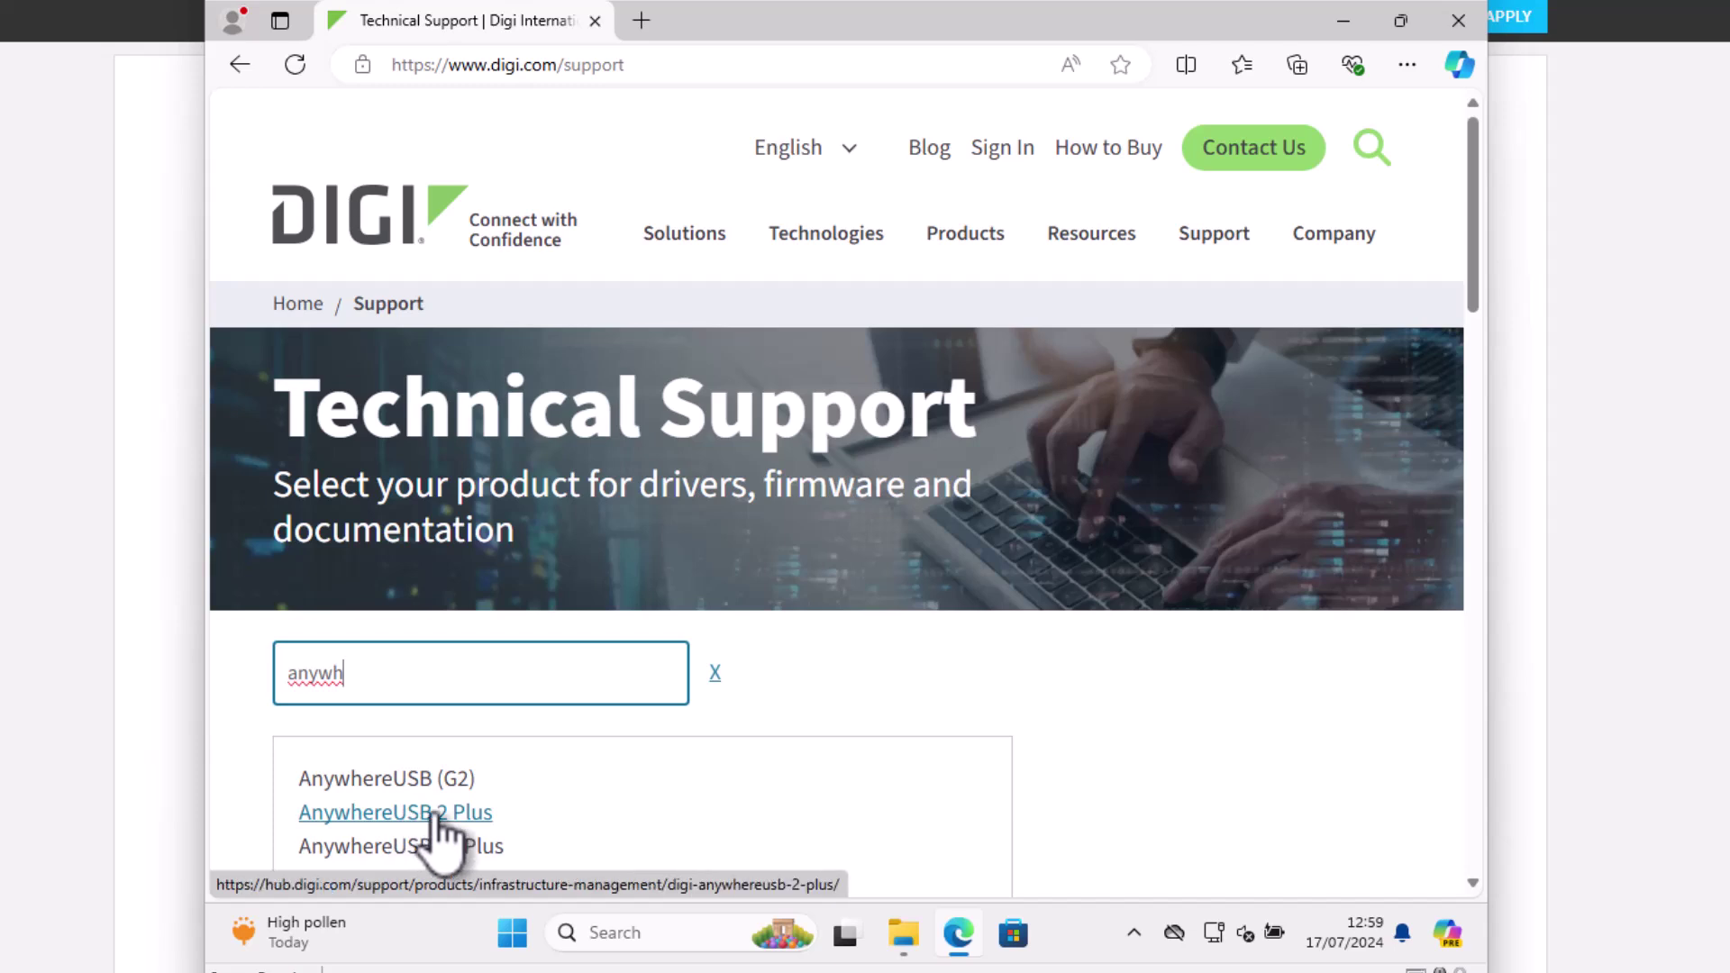
left_click(437, 820)
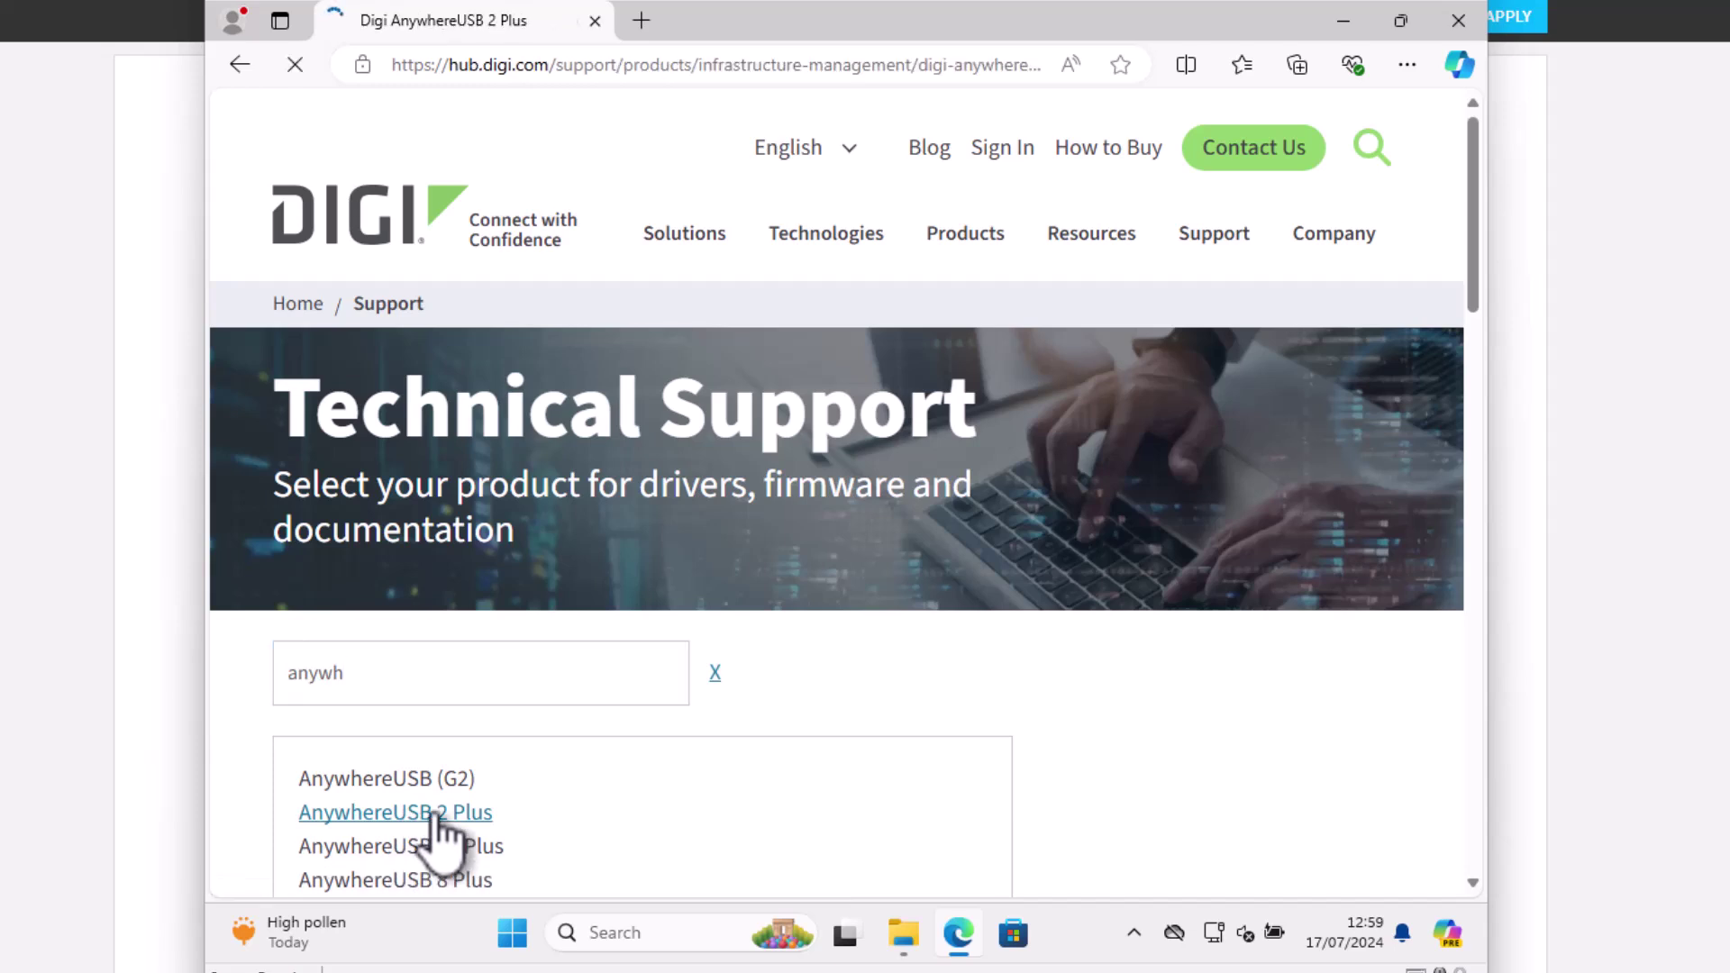
scroll(541, 785, "down", 10)
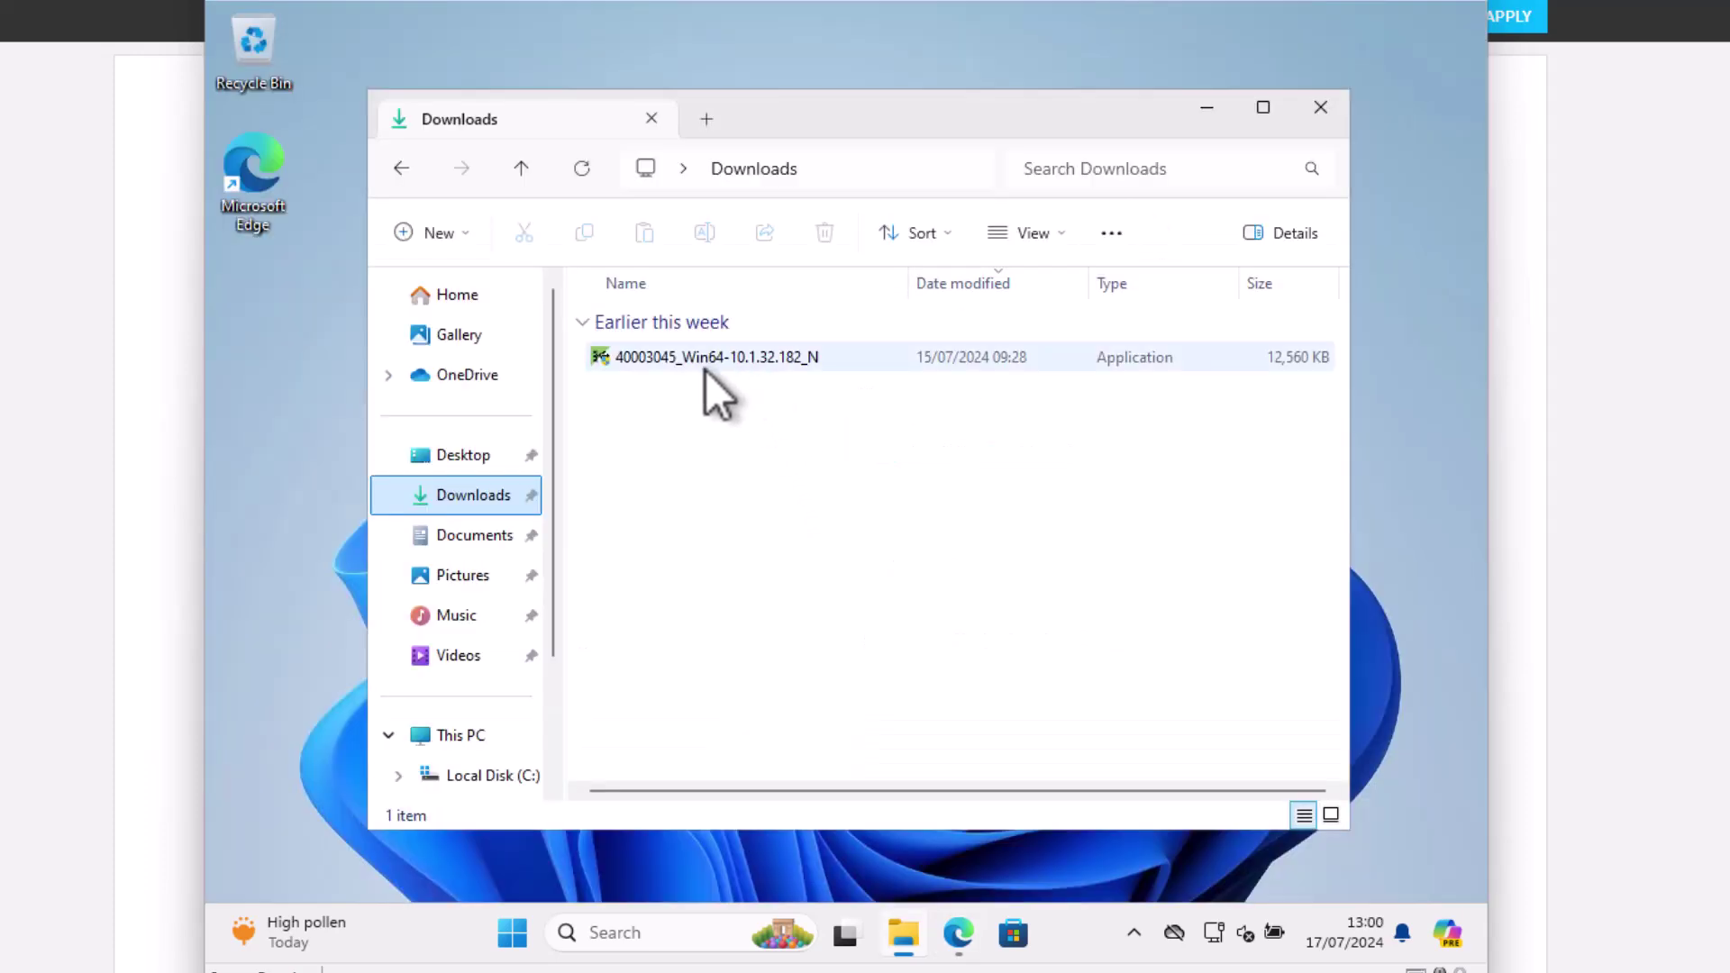
Install AnywhereUSB Manager in standalone mode and launch it with Client ID 'Remote'.
double_click(703, 363)
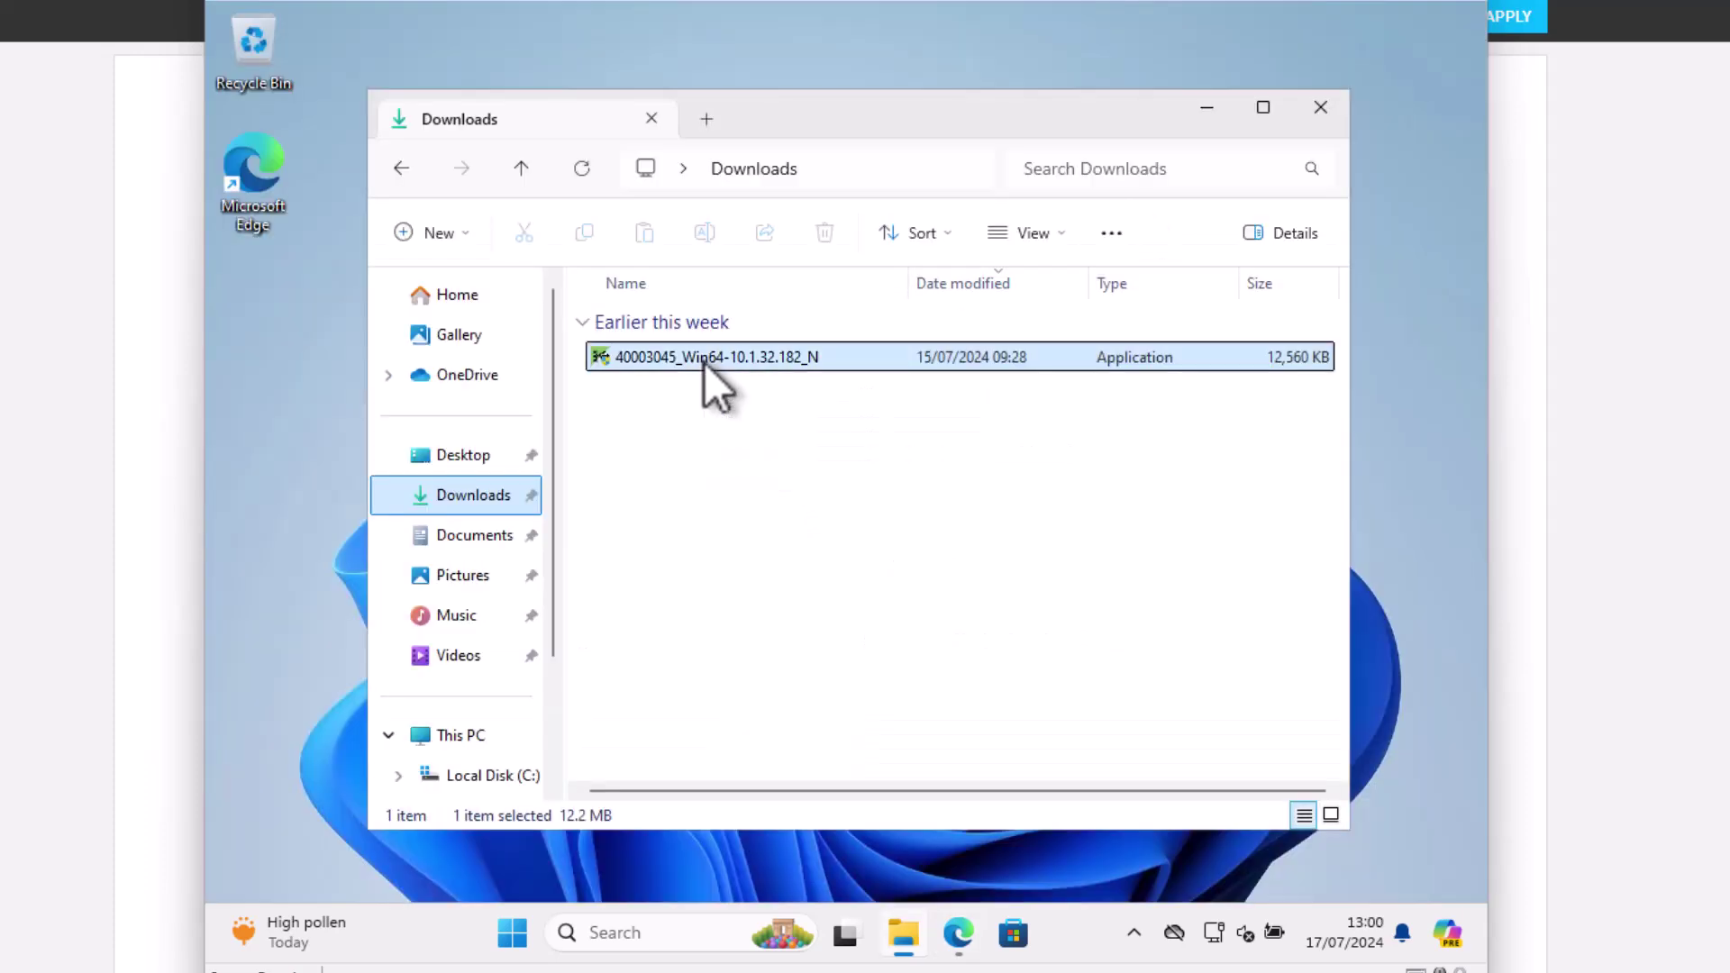
left_click(1002, 664)
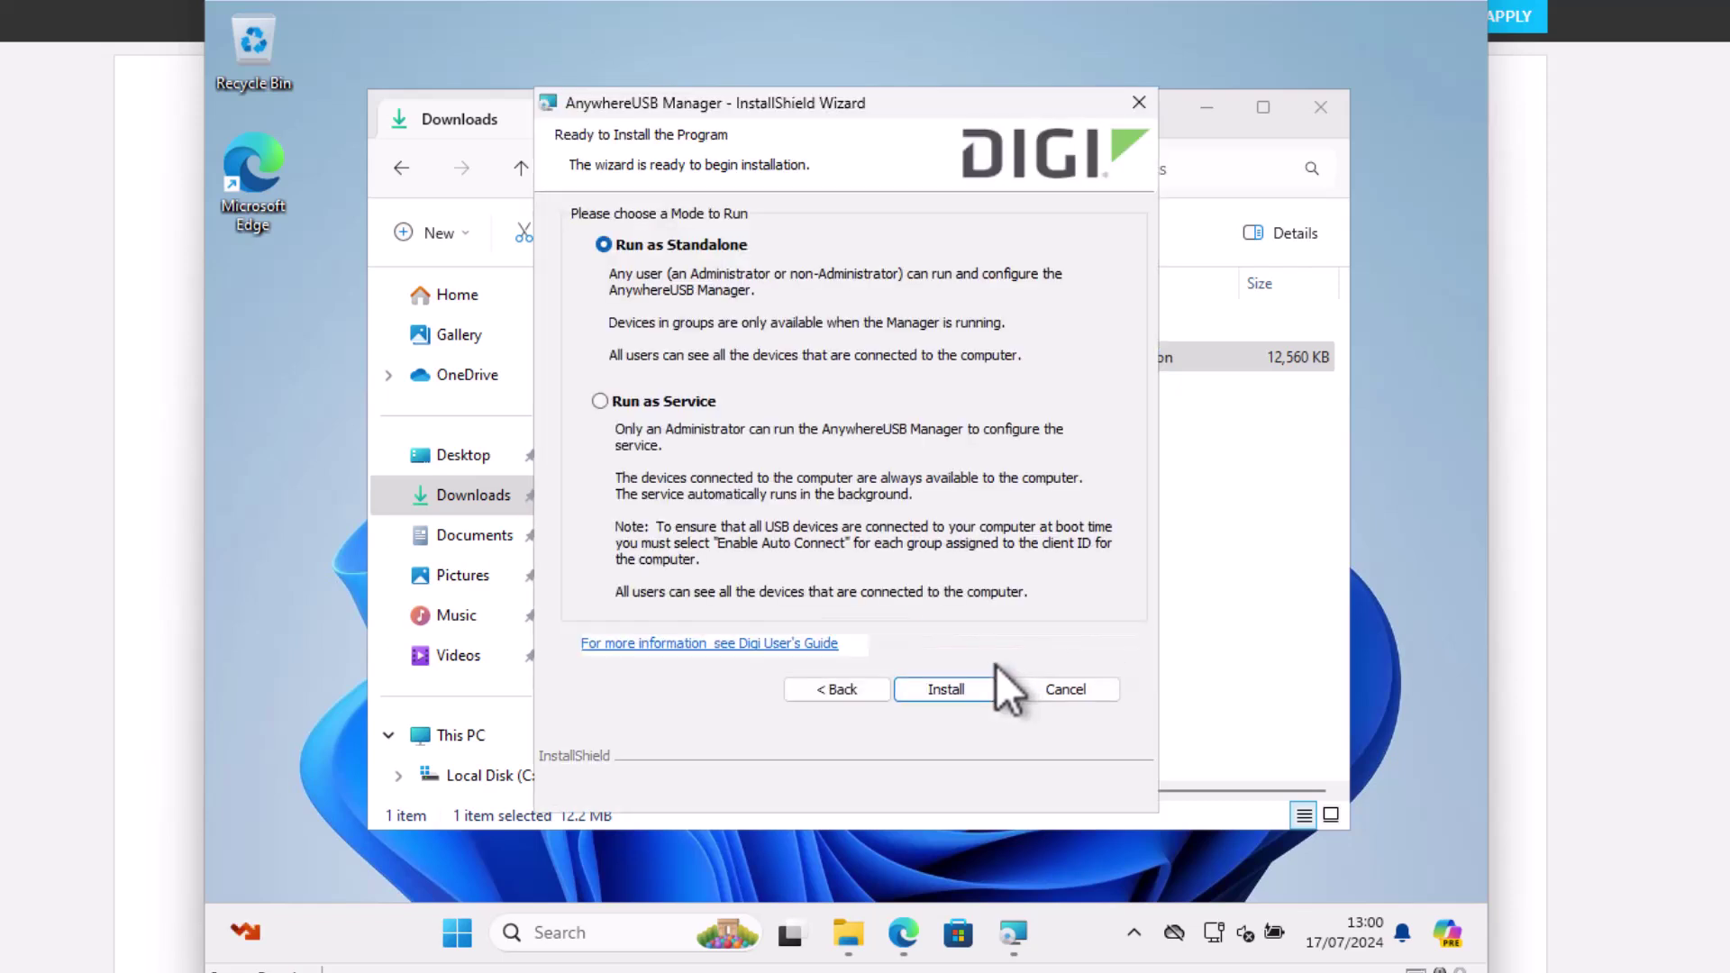
left_click(968, 689)
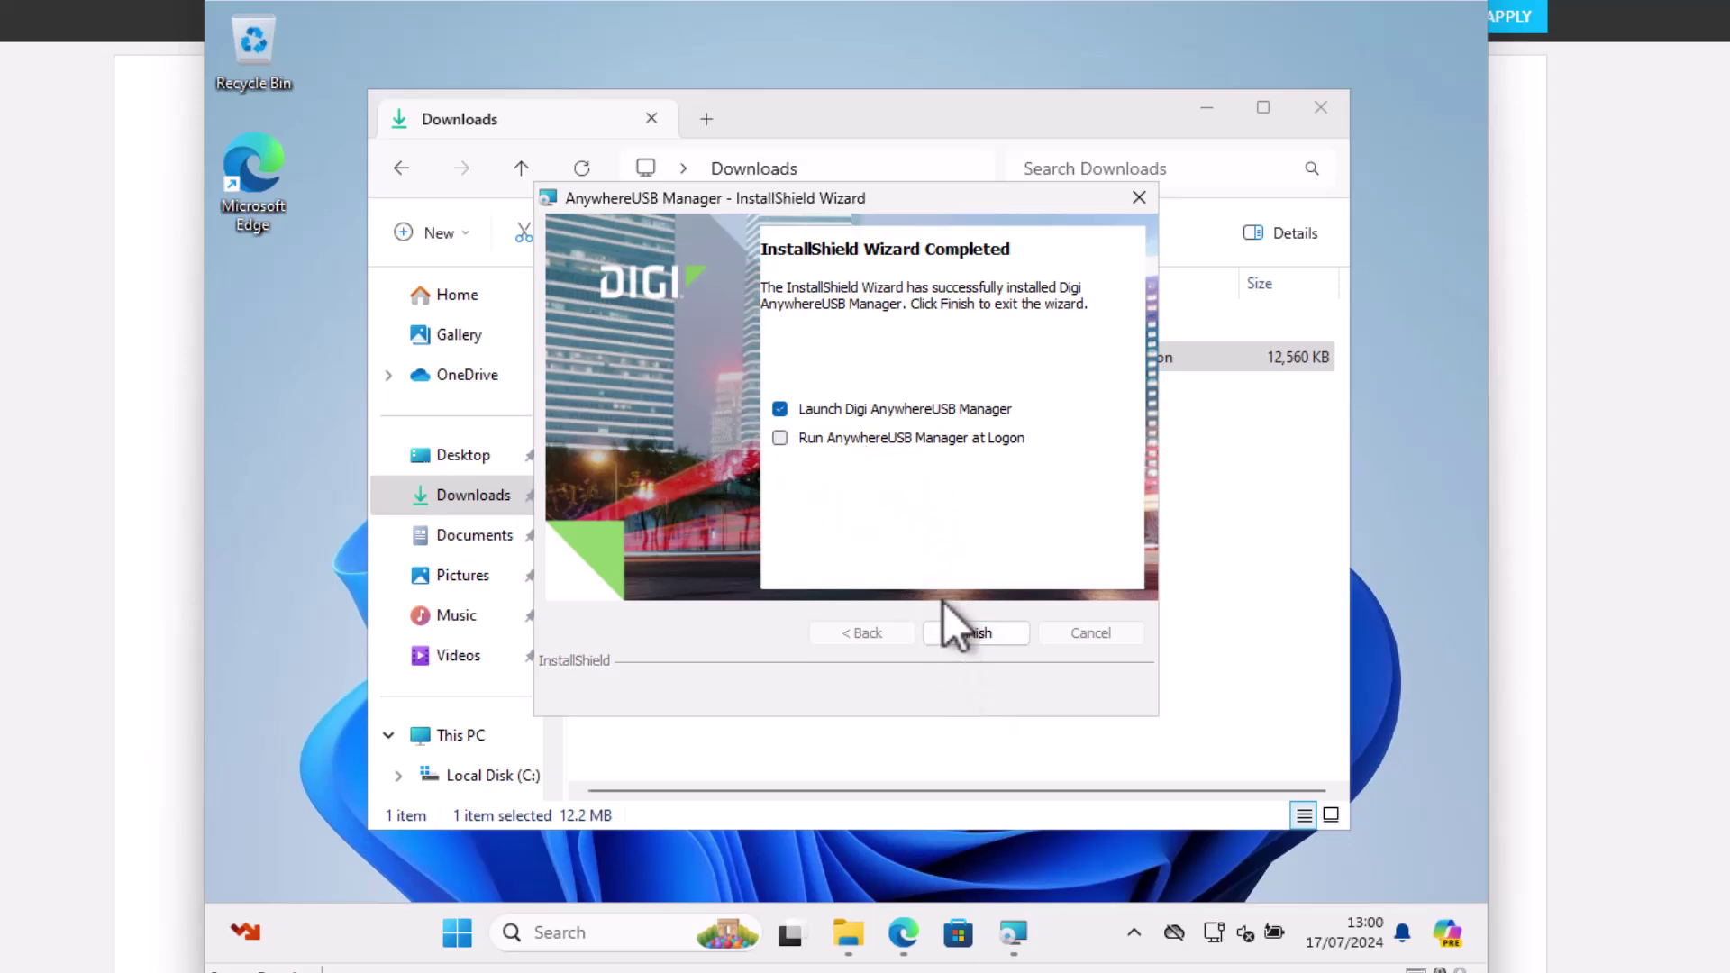
left_click(981, 637)
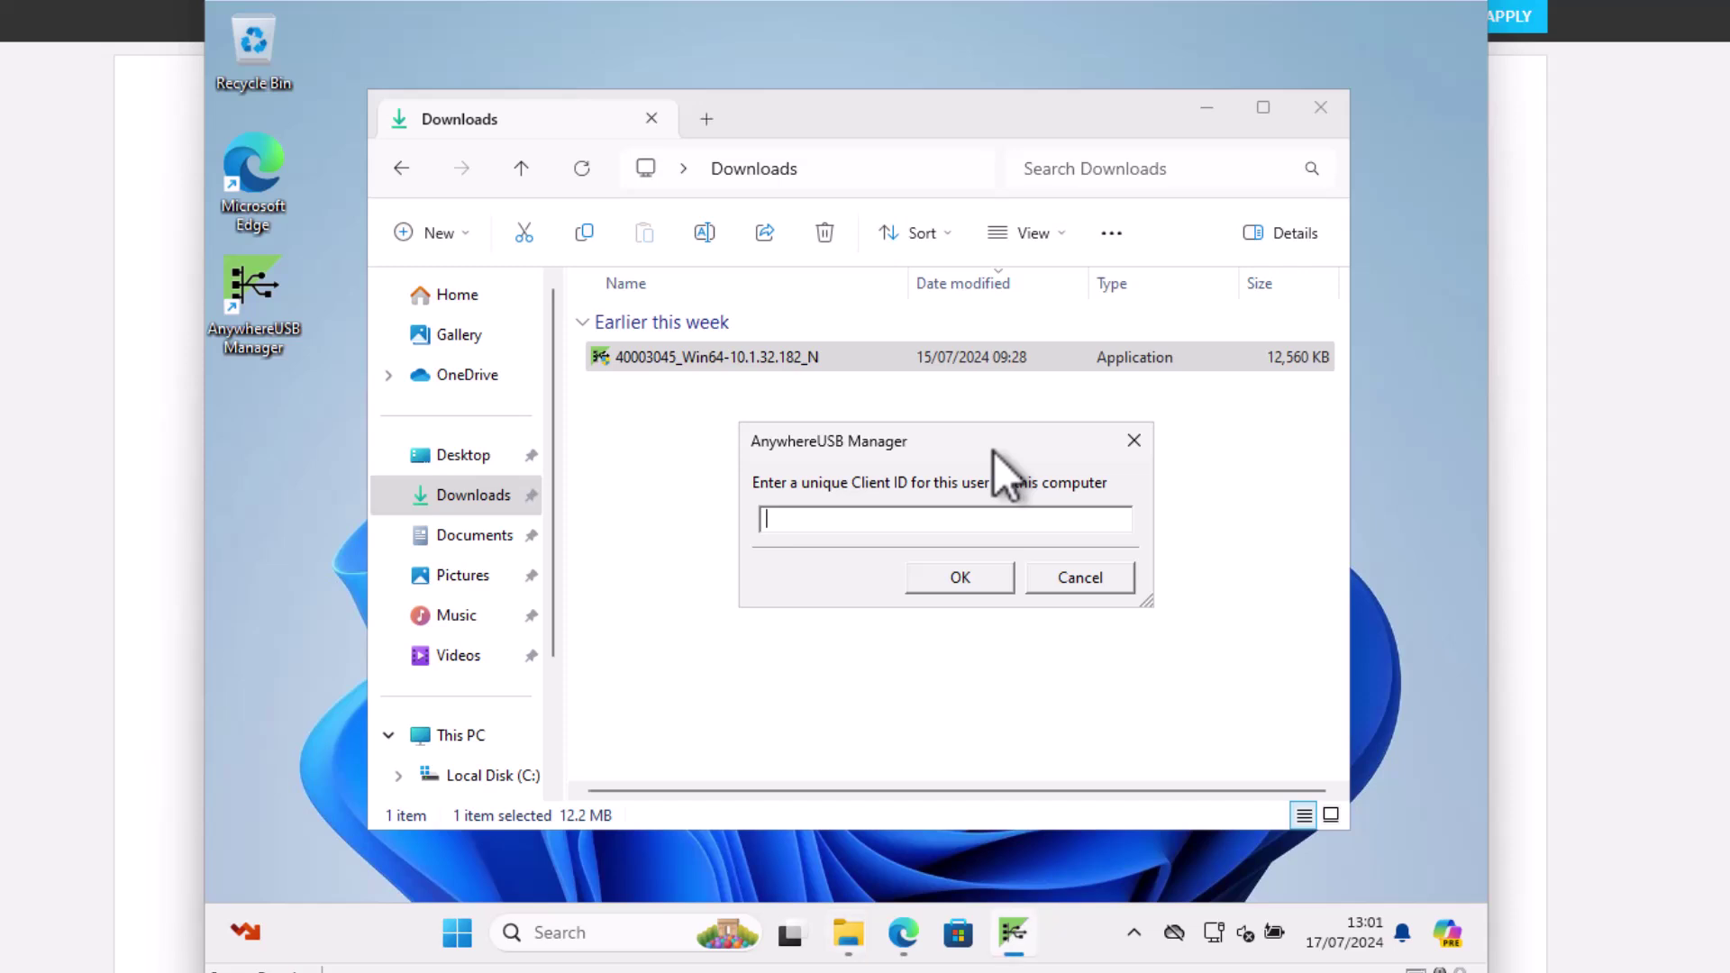
type("Remote")
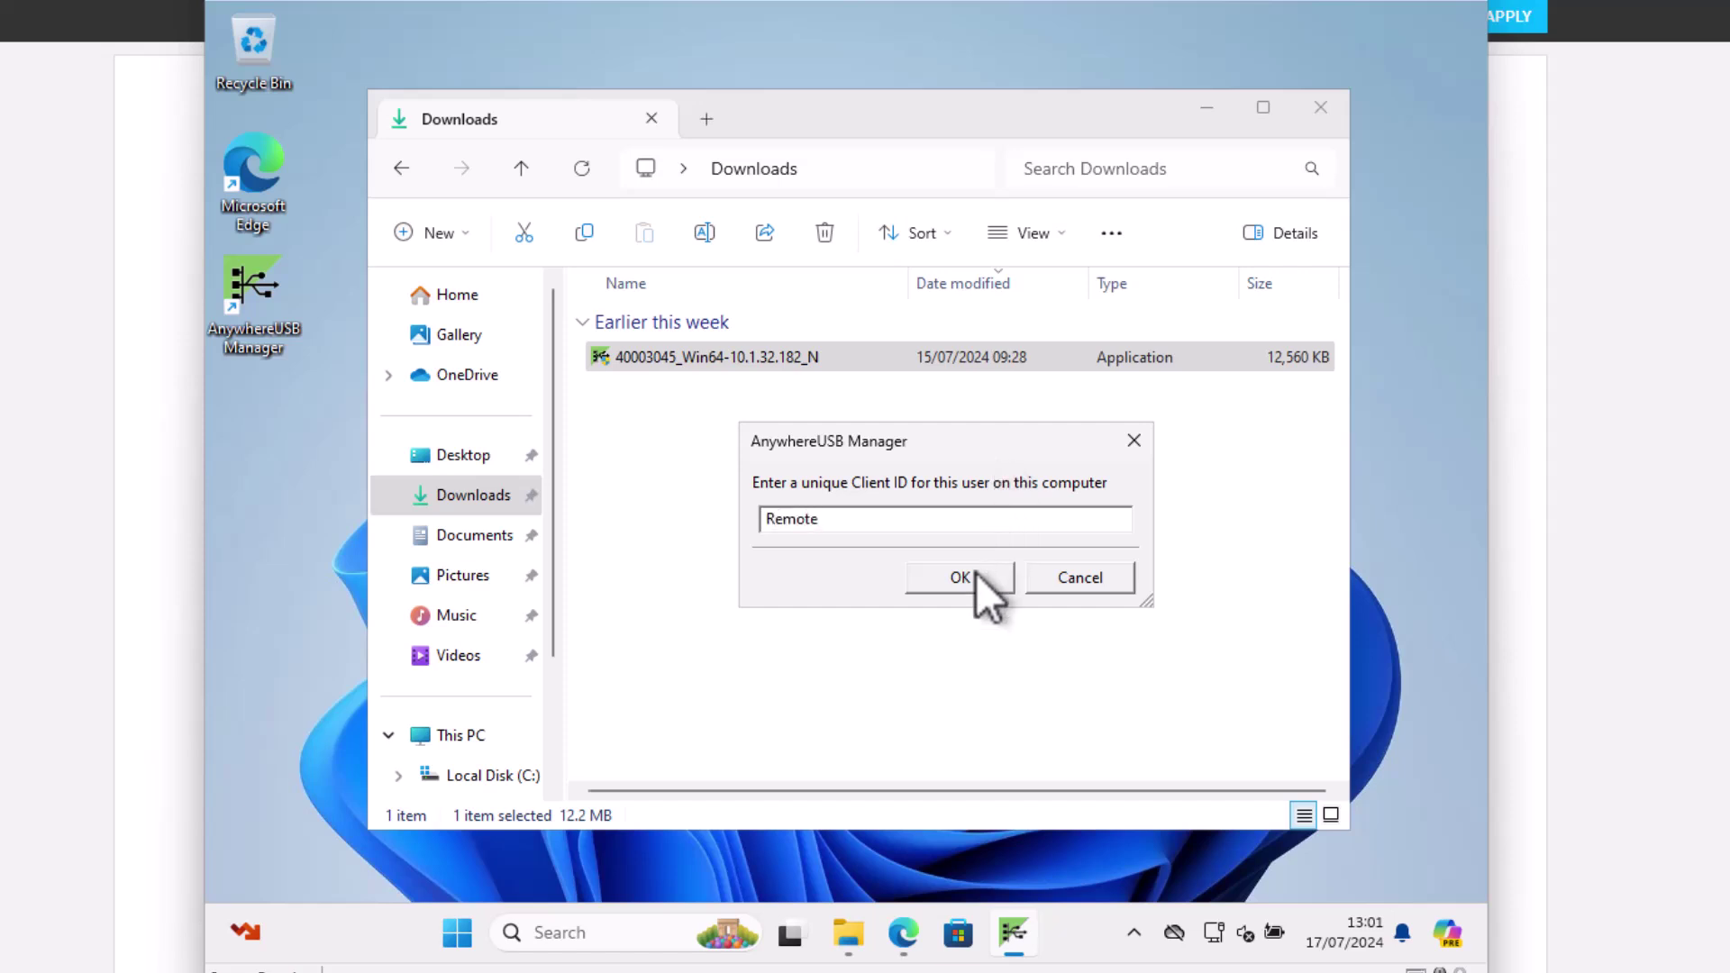
left_click(977, 573)
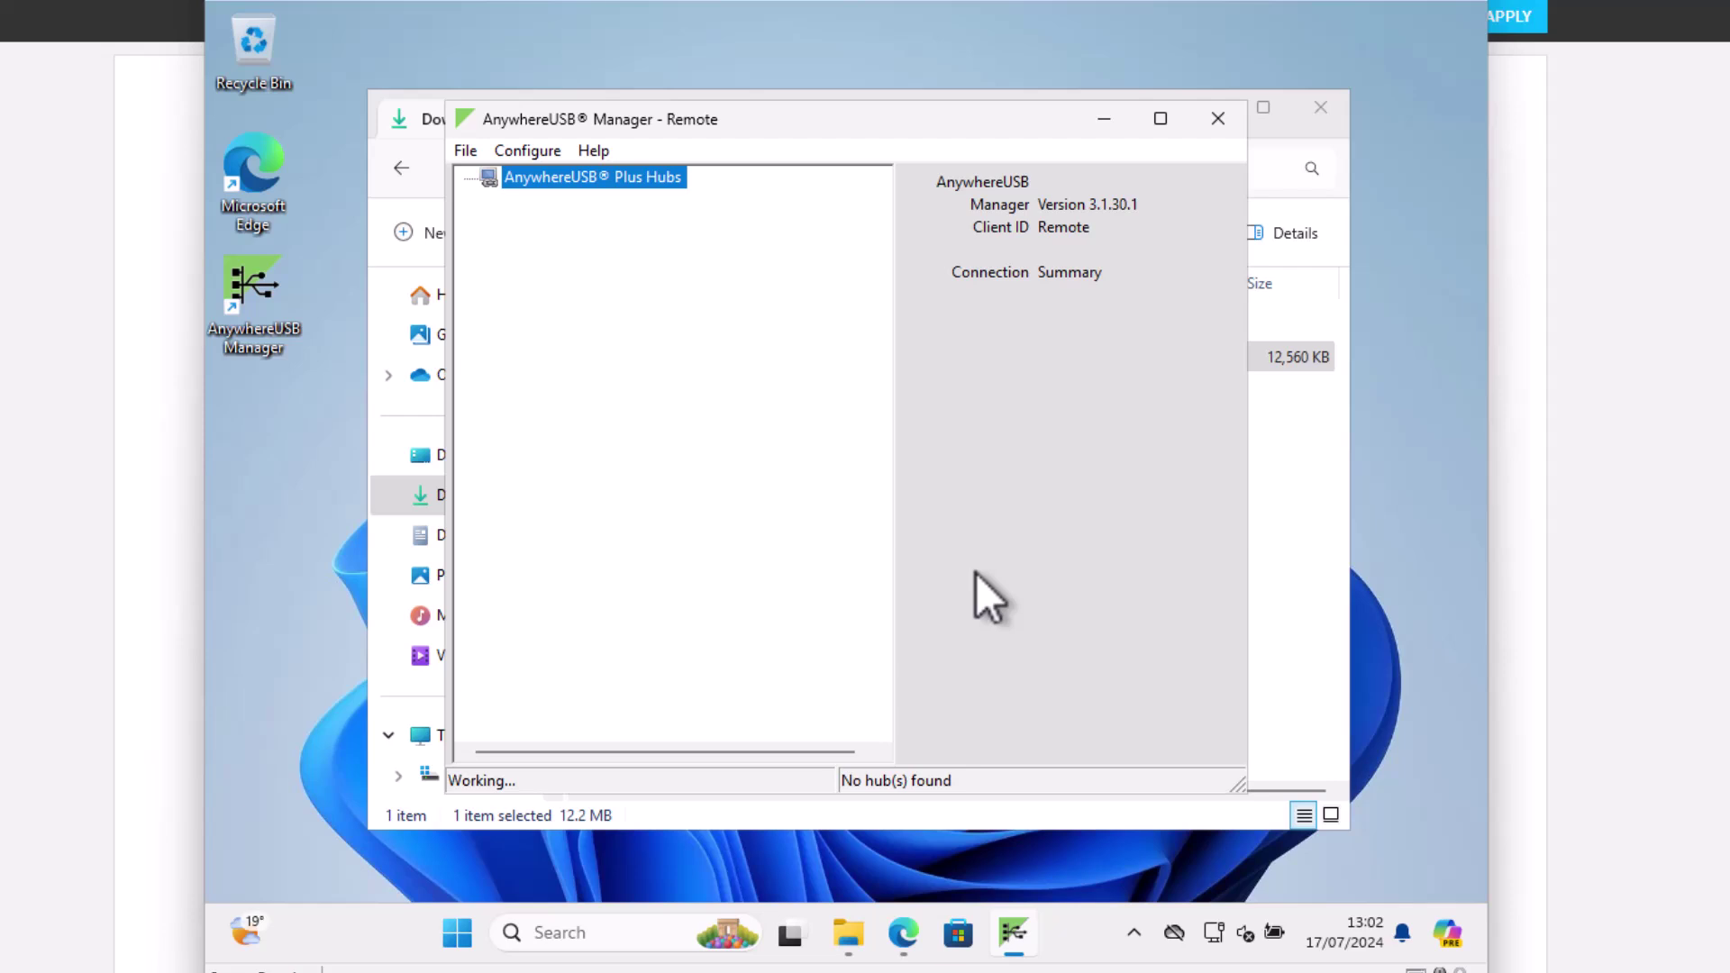
Add 192.168.0.184 to Known Hubs so hub AW02-02 connects and shows active.
left_click(518, 149)
left_click(562, 181)
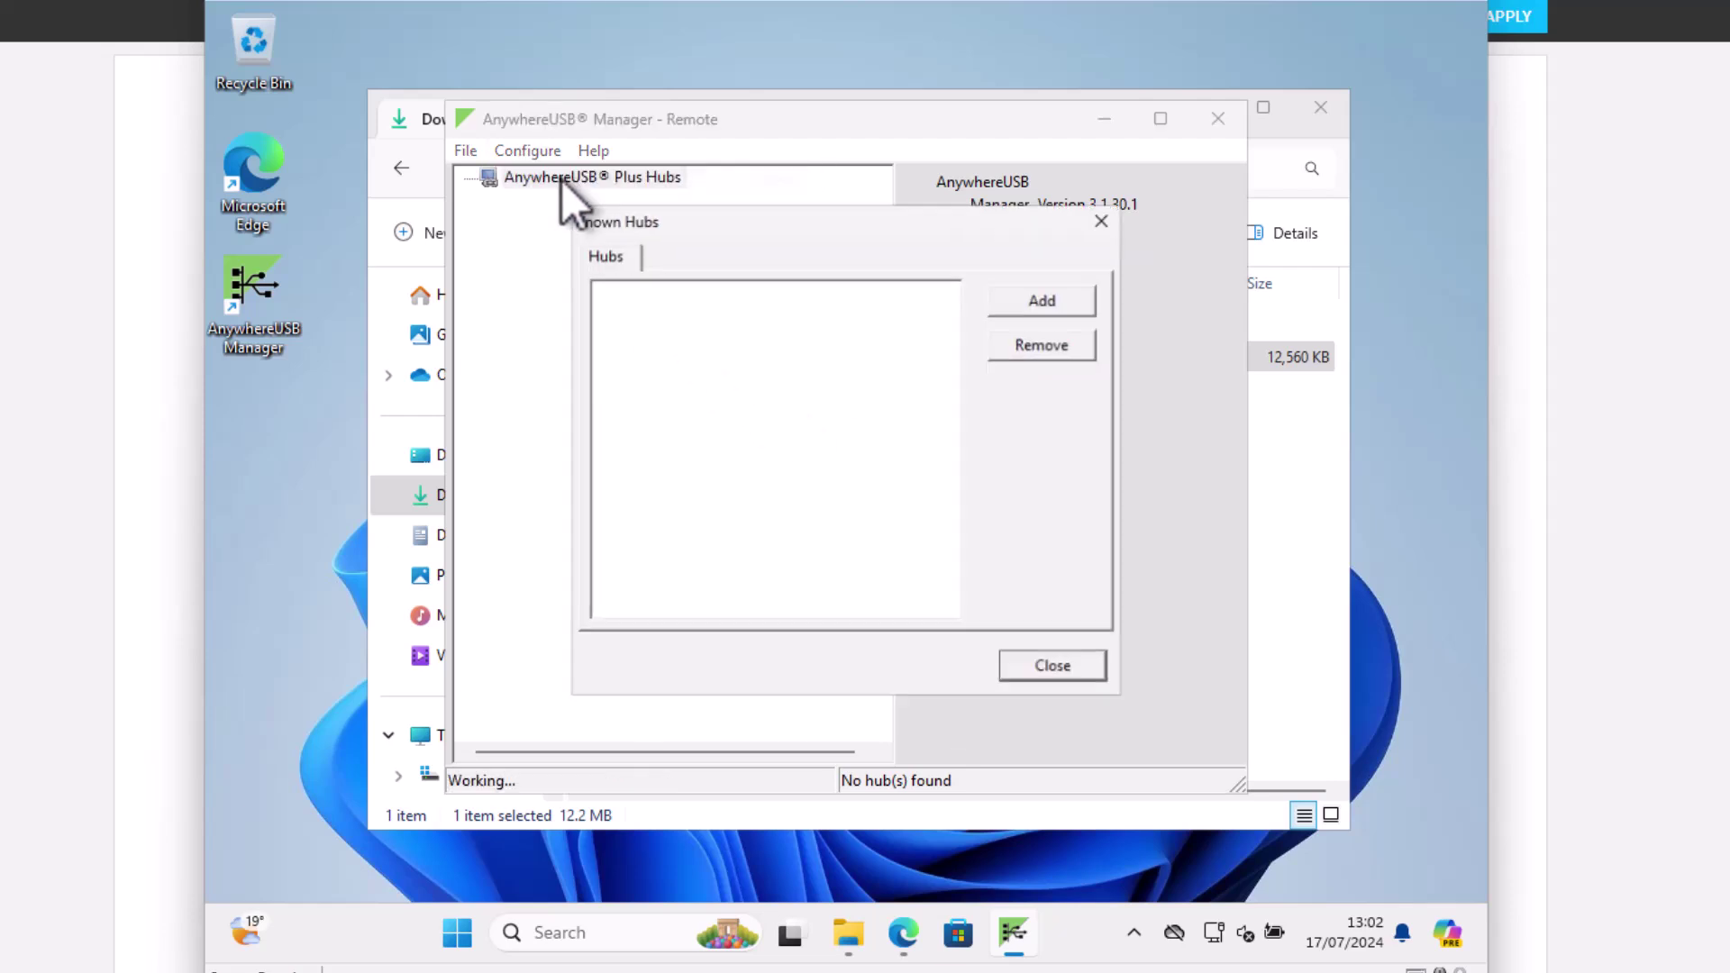
left_click(1038, 298)
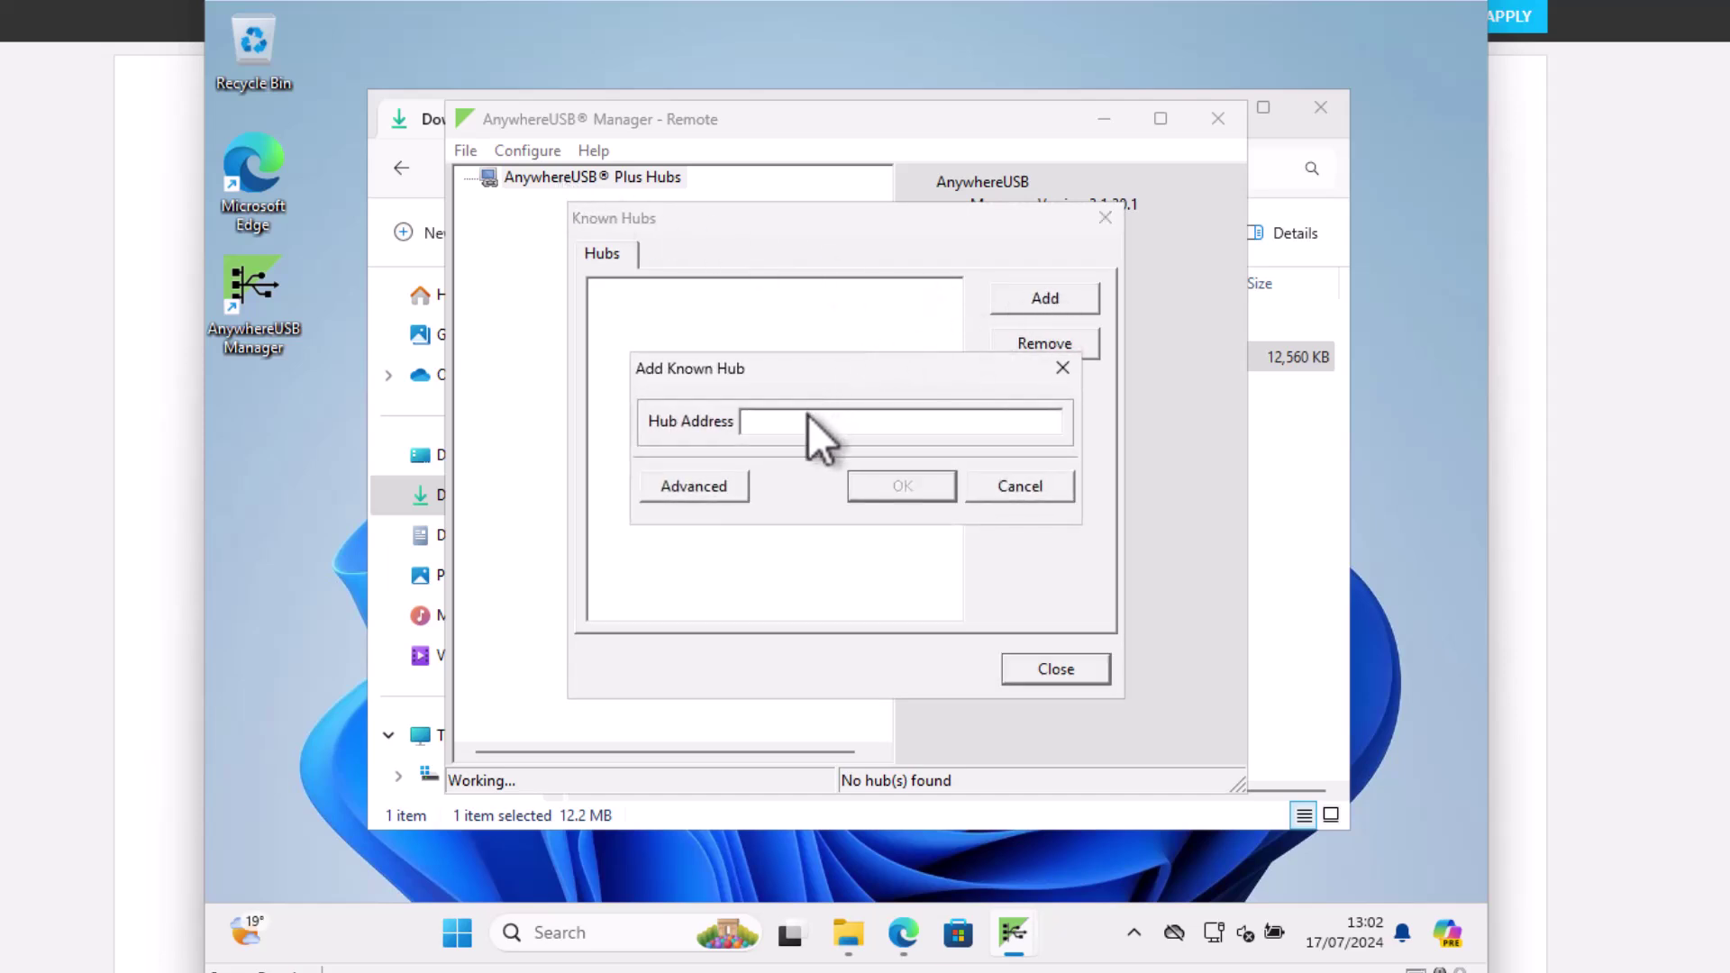
type("192.168.0.184")
left_click(901, 487)
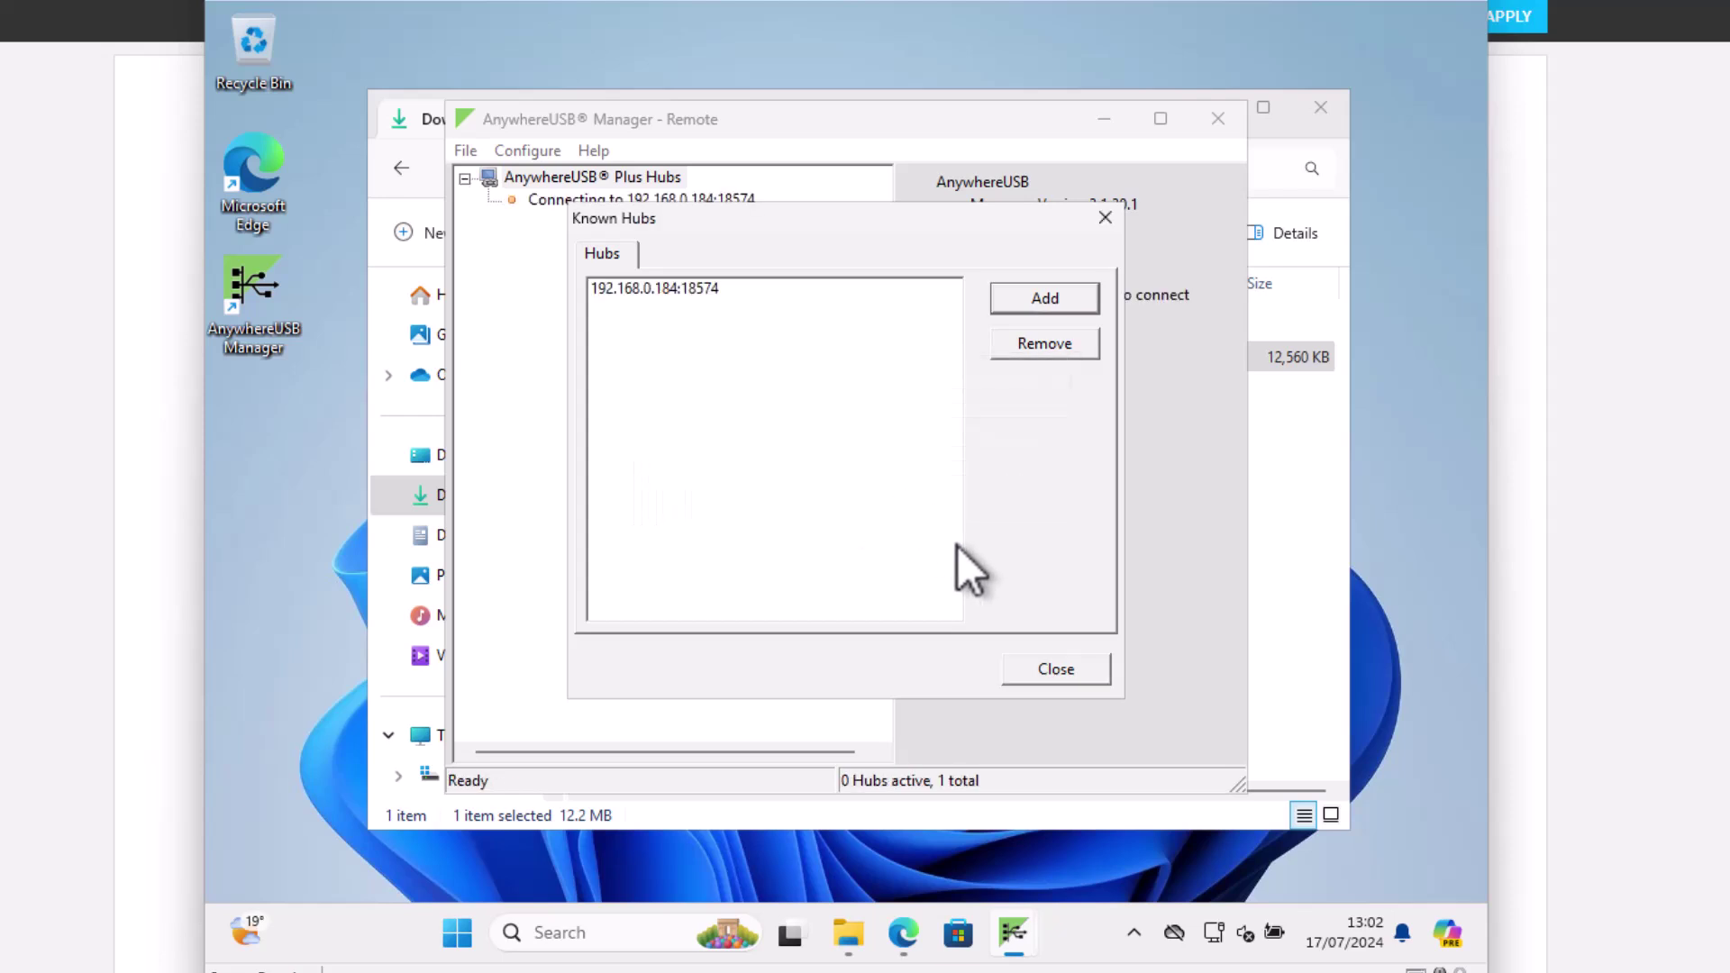
left_click(1075, 672)
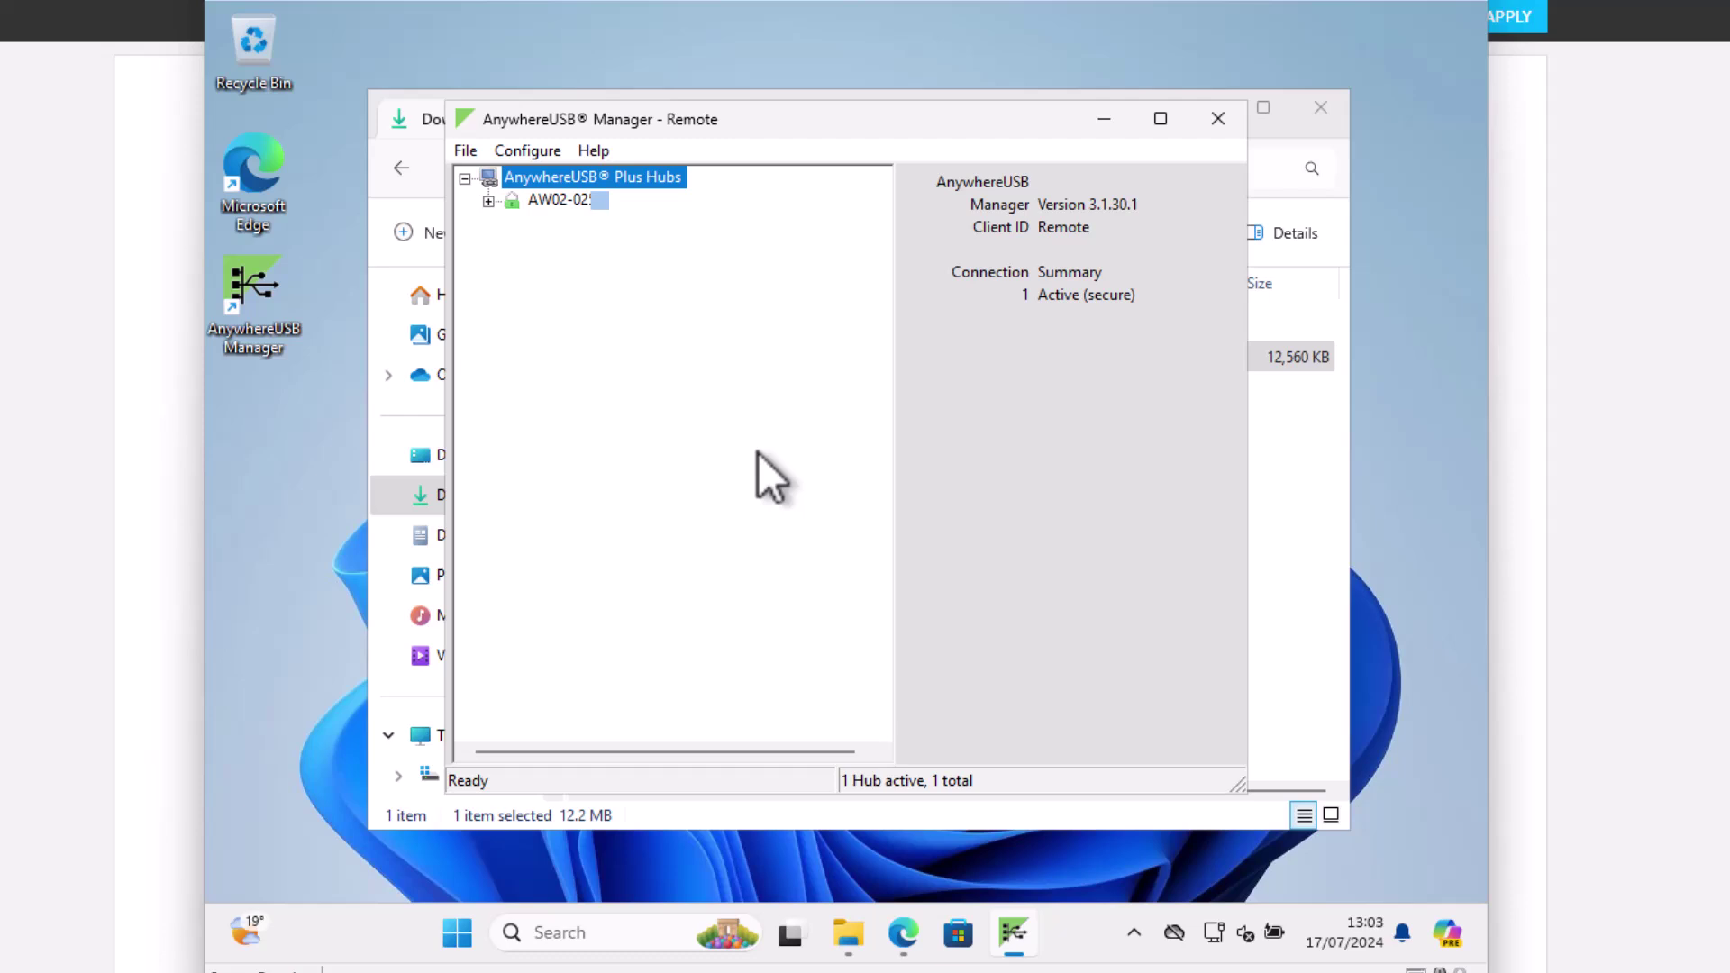
Expand hub and Group 1, then connect to Group 1 so the webcam and Ultra drive are in use.
left_click(492, 201)
left_click(512, 223)
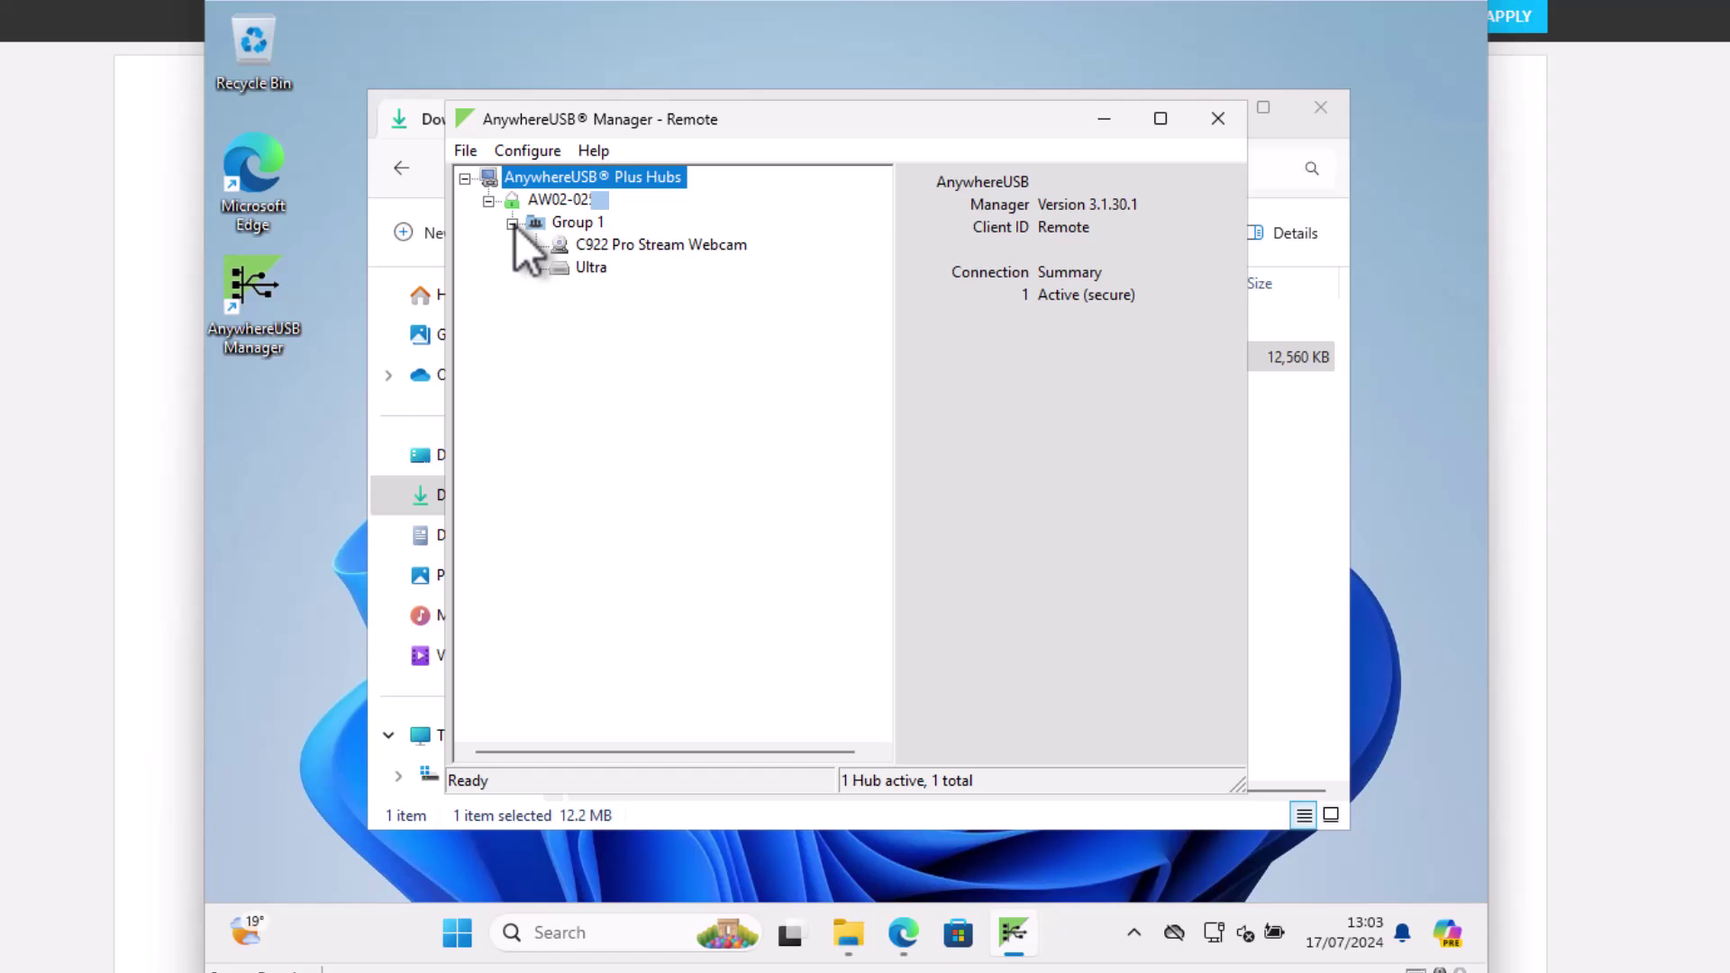
right_click(591, 226)
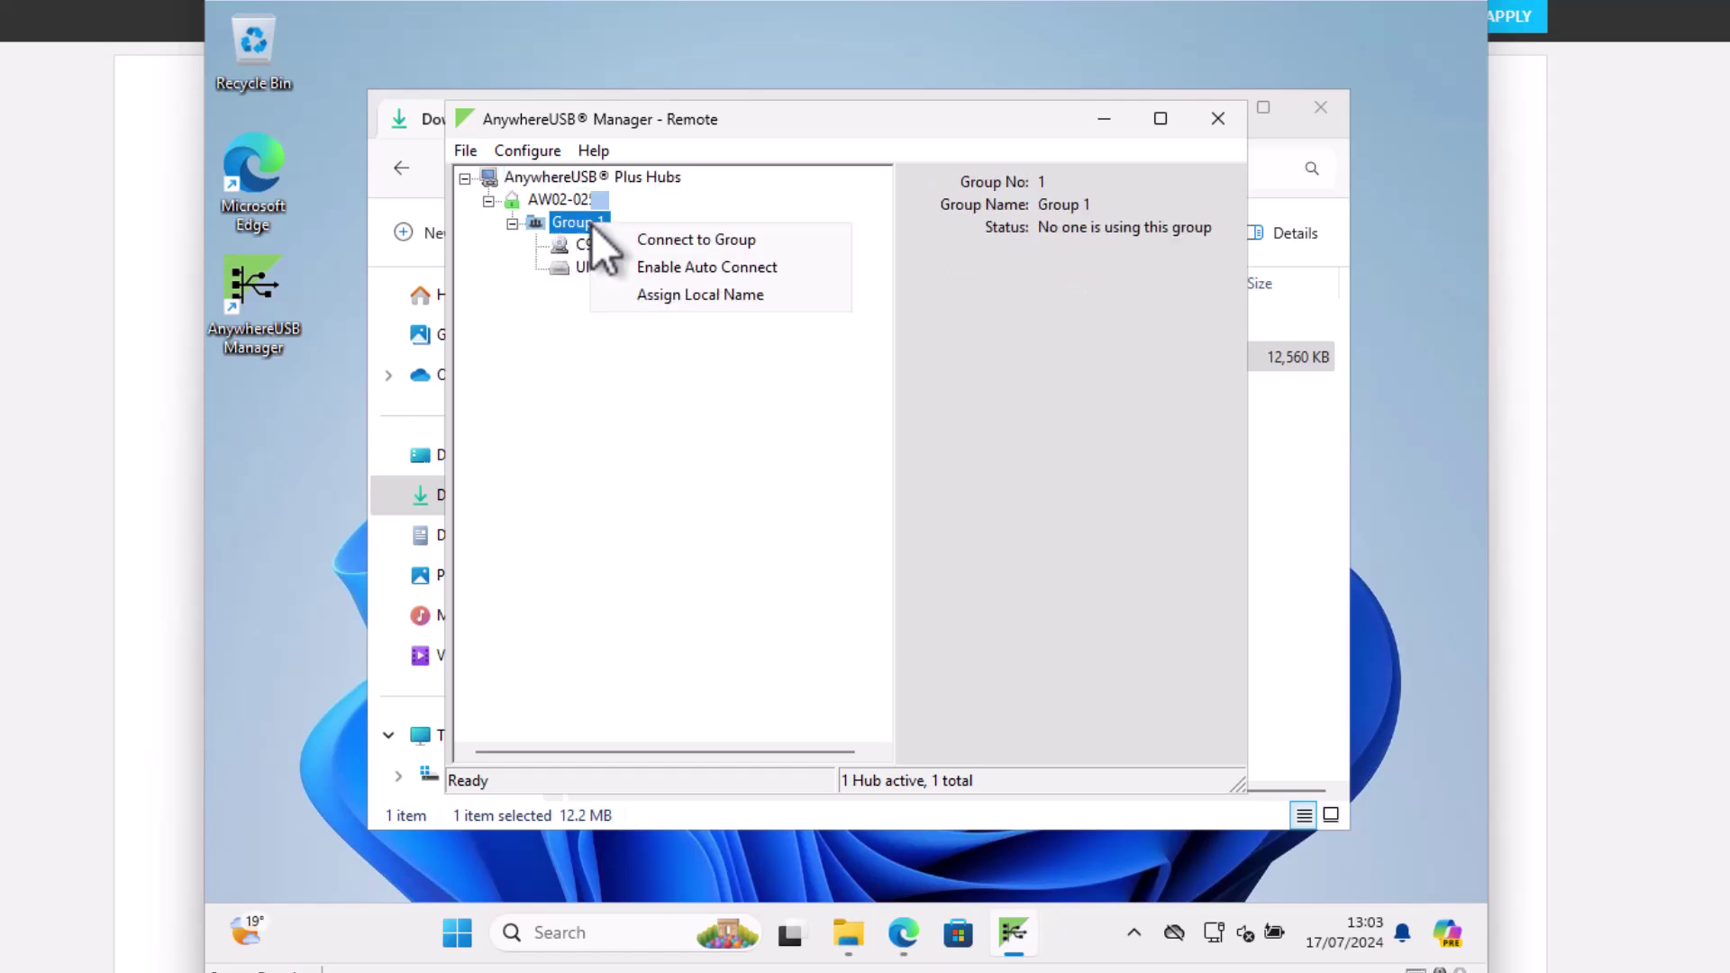
left_click(651, 244)
mouse_move(848, 933)
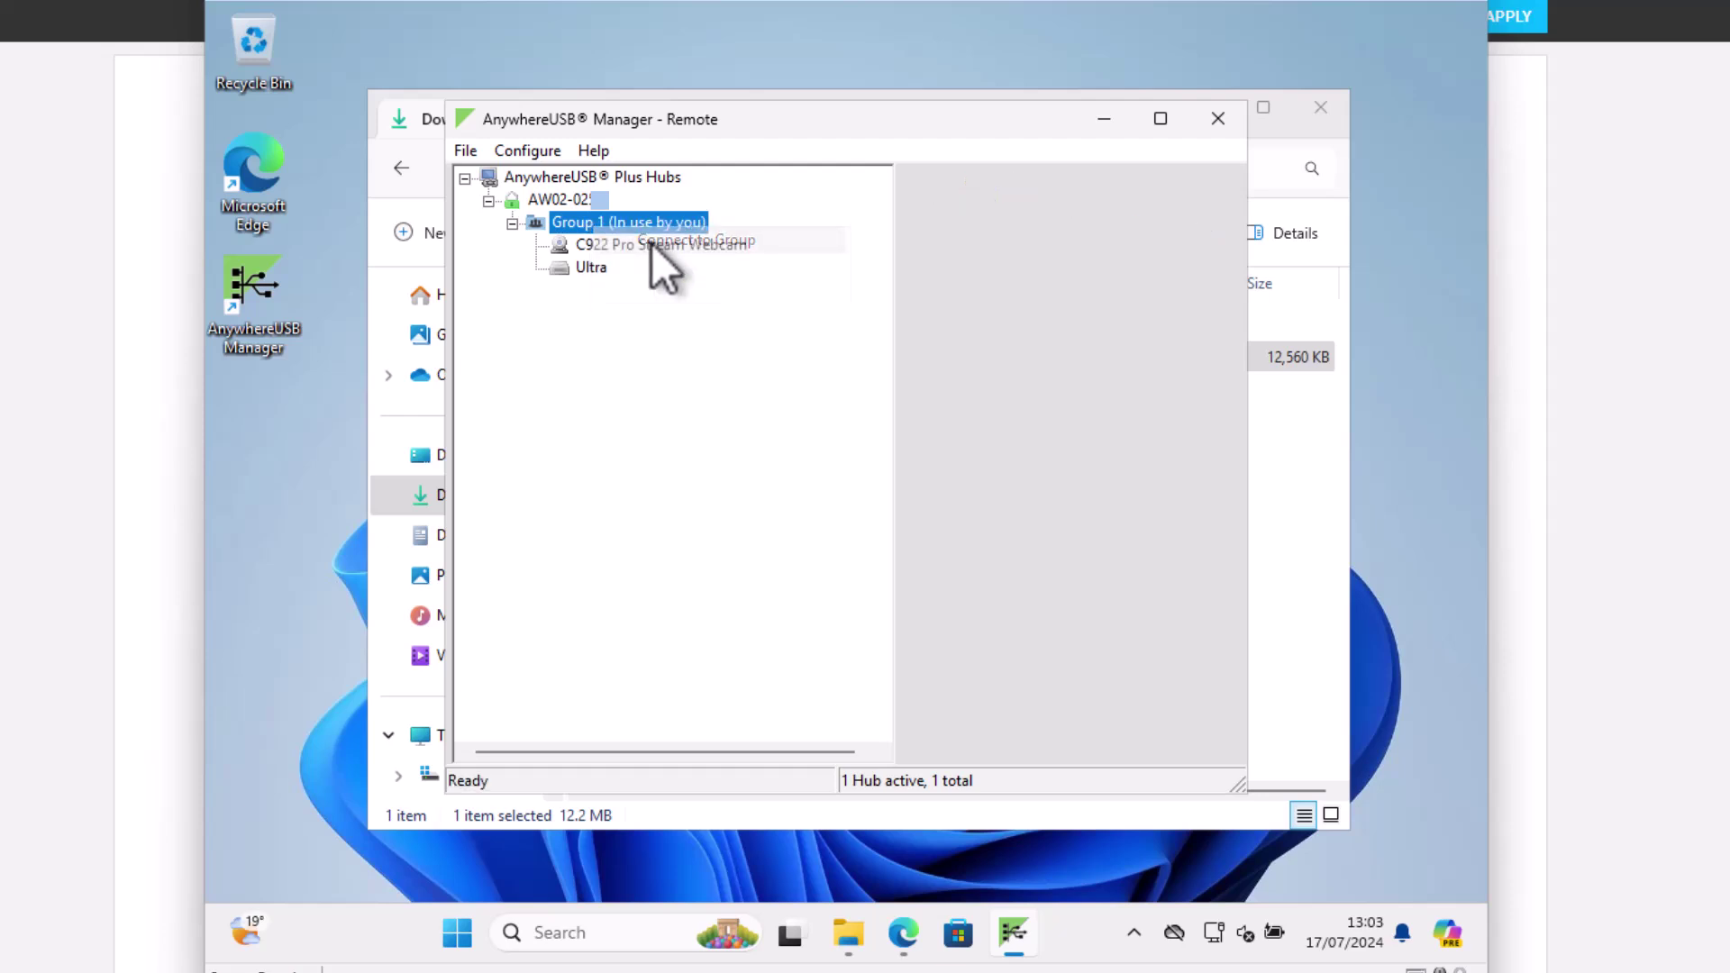
Browse the ESD-USB (E:) drive in File Explorer, then launch the Camera app to view the webcam.
left_click(849, 934)
scroll(488, 601, "down", 3)
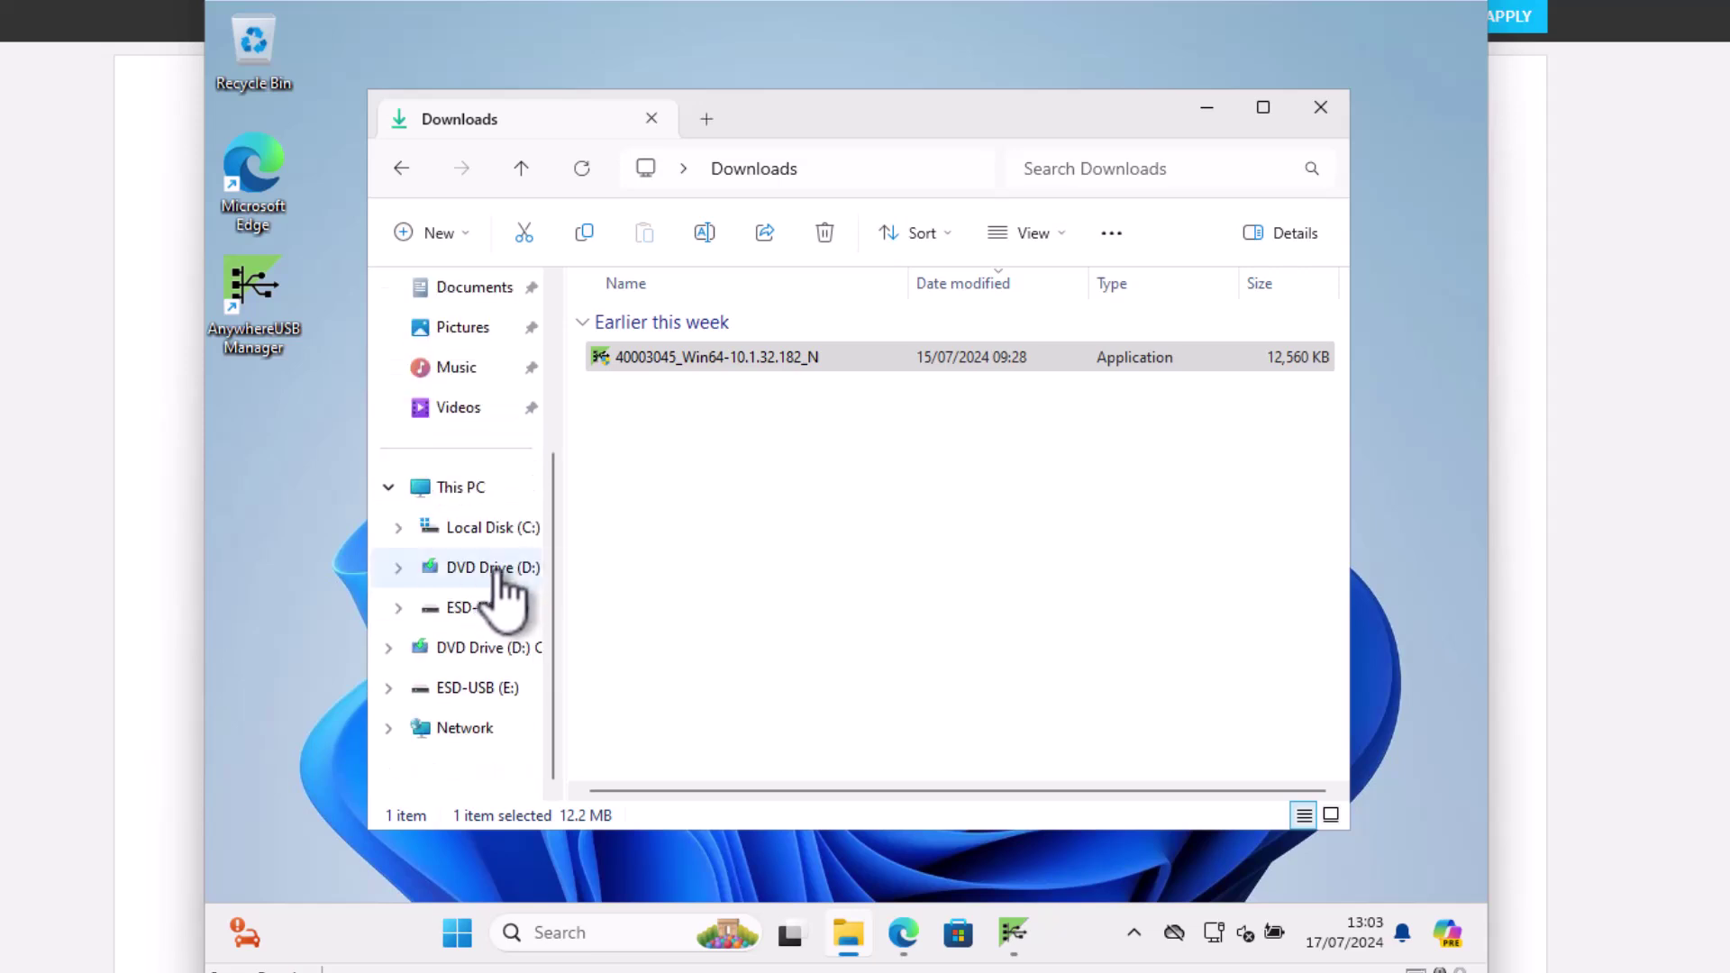
left_click(491, 604)
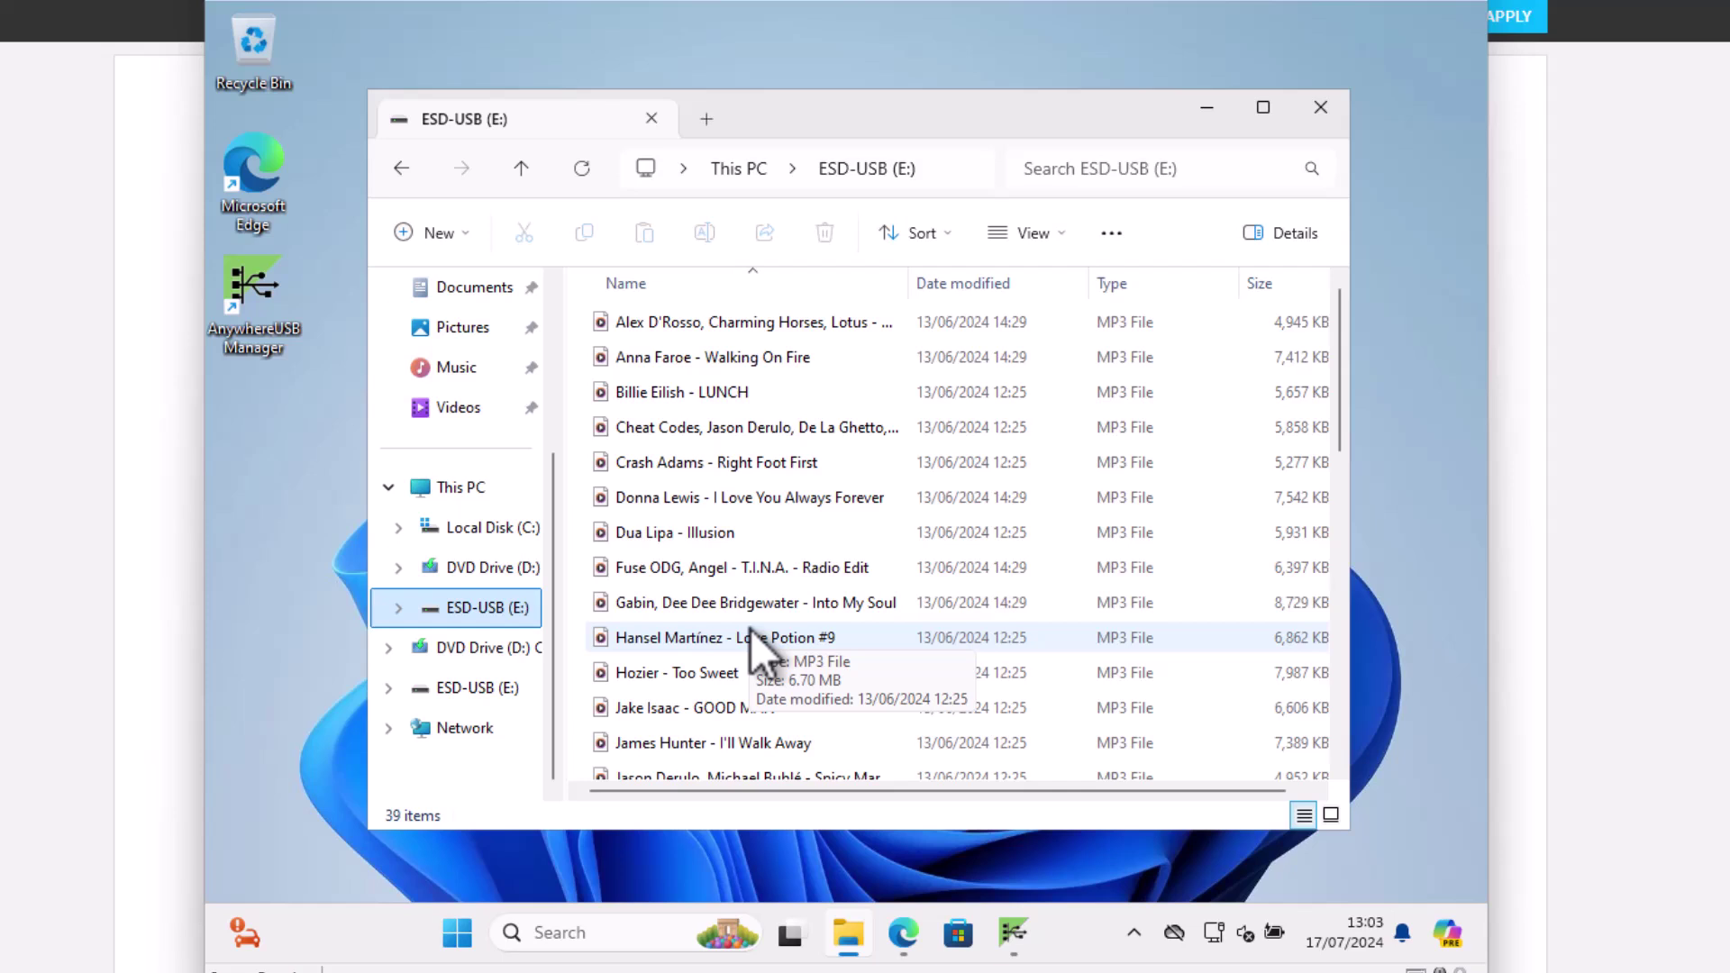
left_click(460, 936)
type("camera")
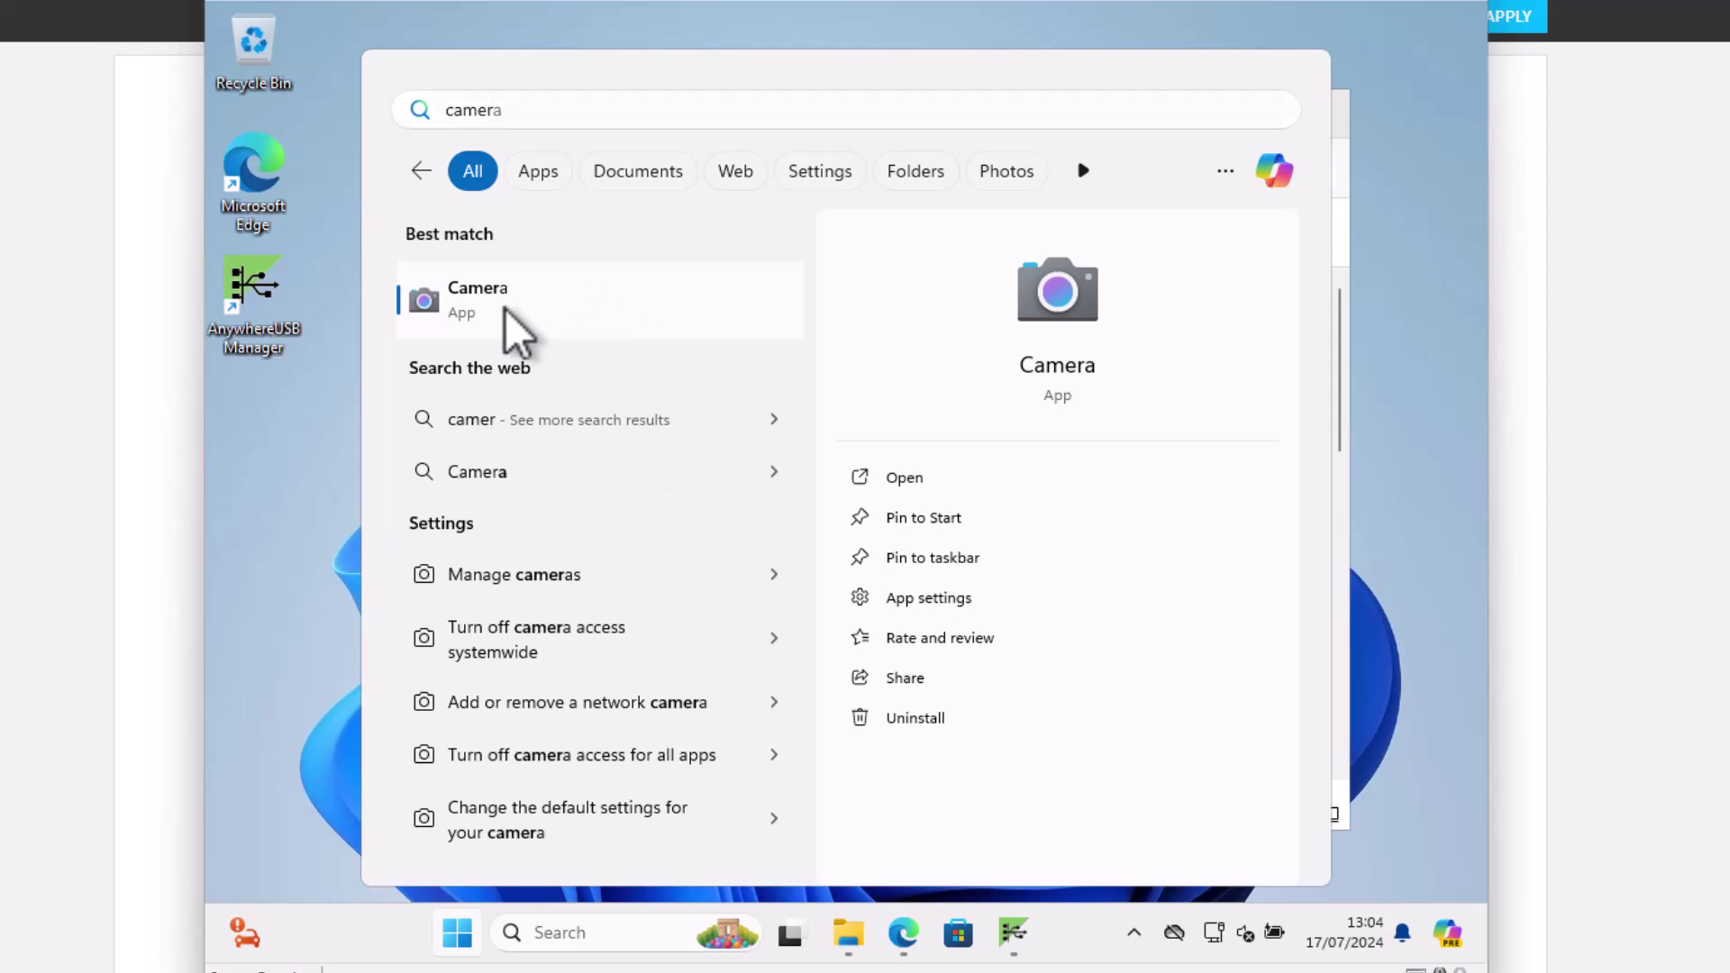
left_click(506, 310)
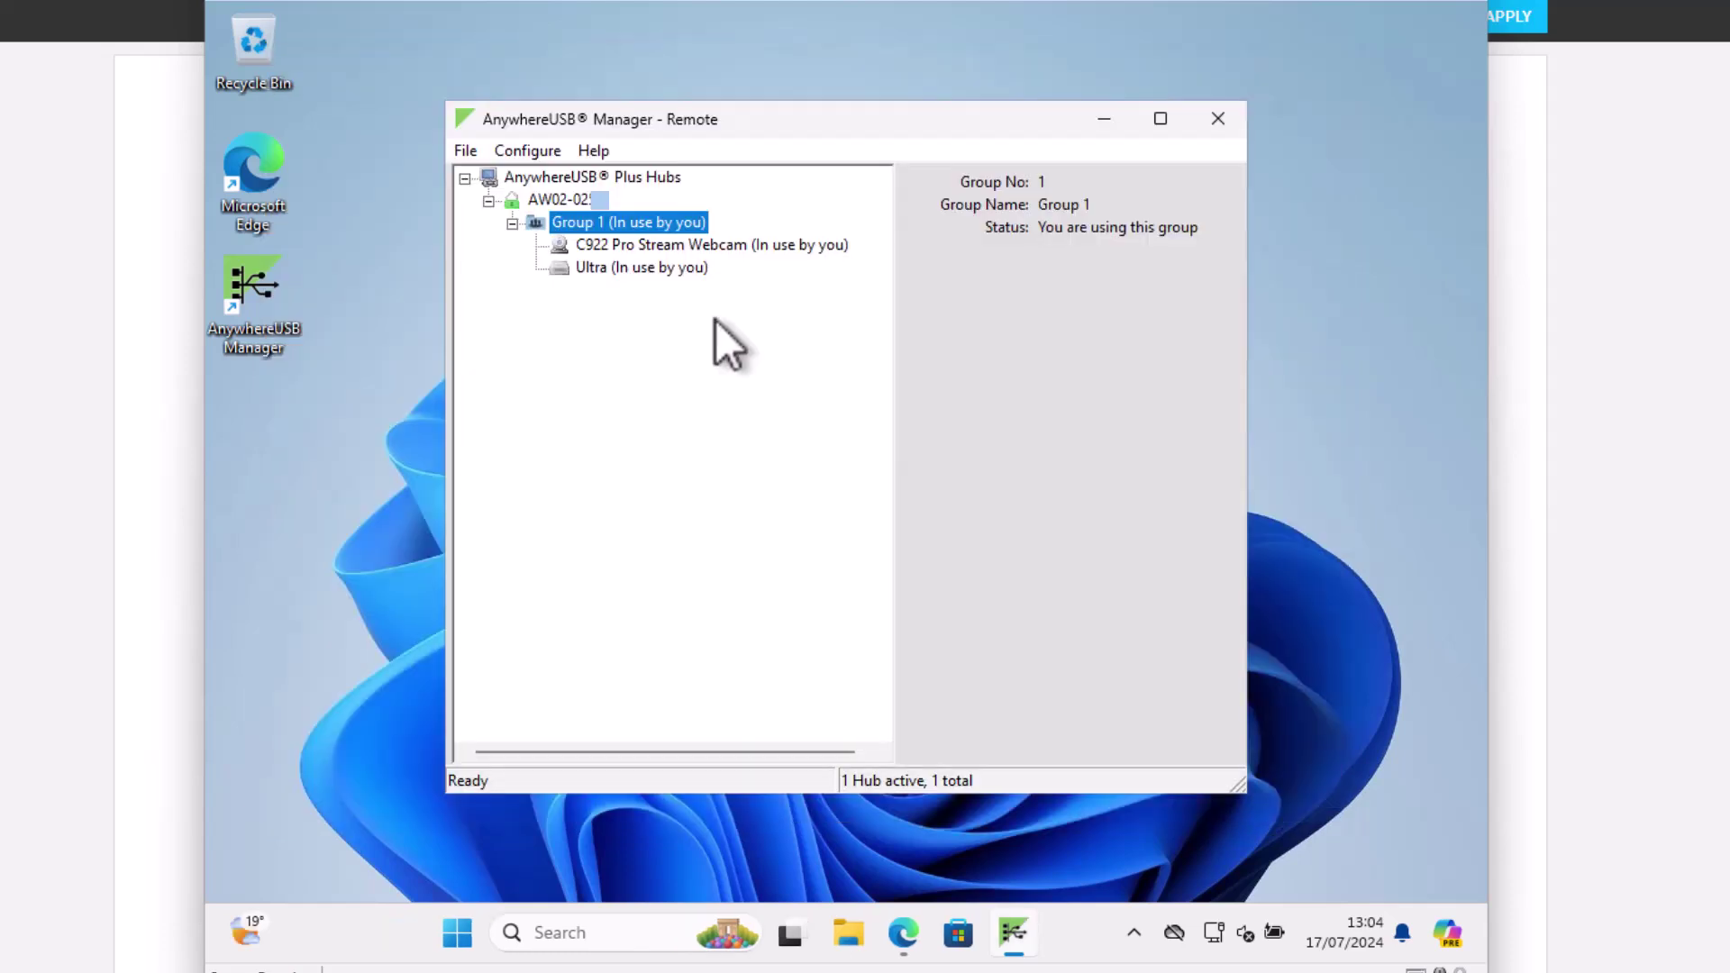
Disconnect from Group 1 so the webcam and Ultra drive are released.
right_click(594, 217)
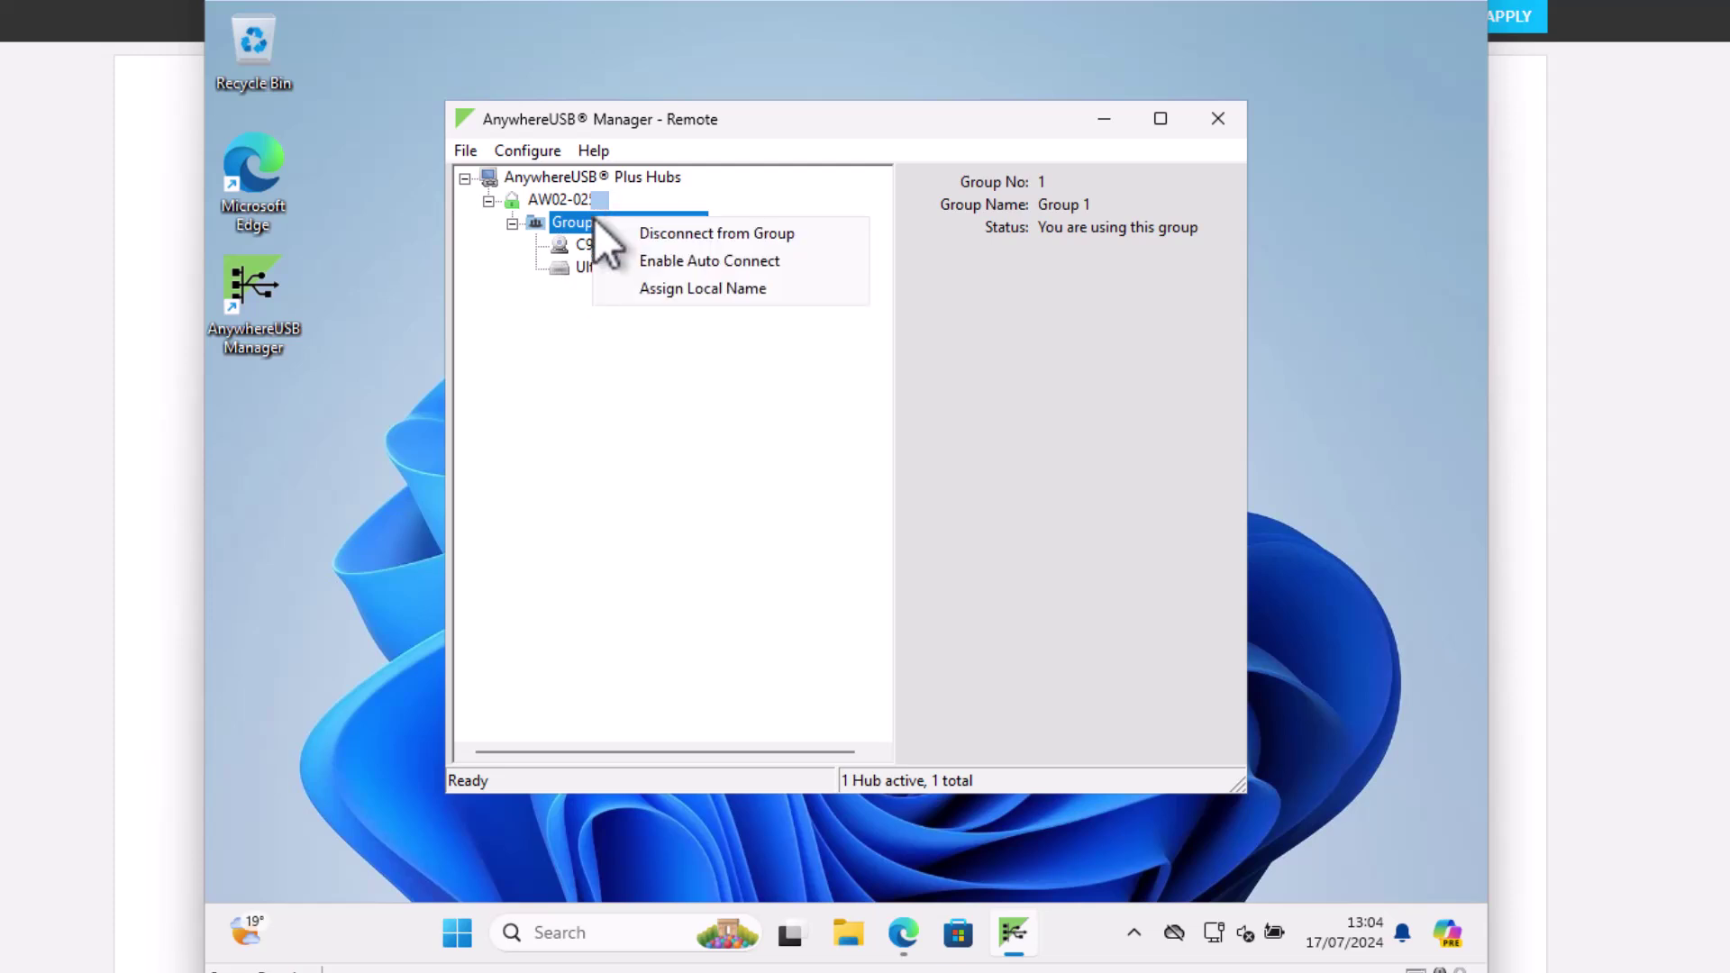
left_click(724, 232)
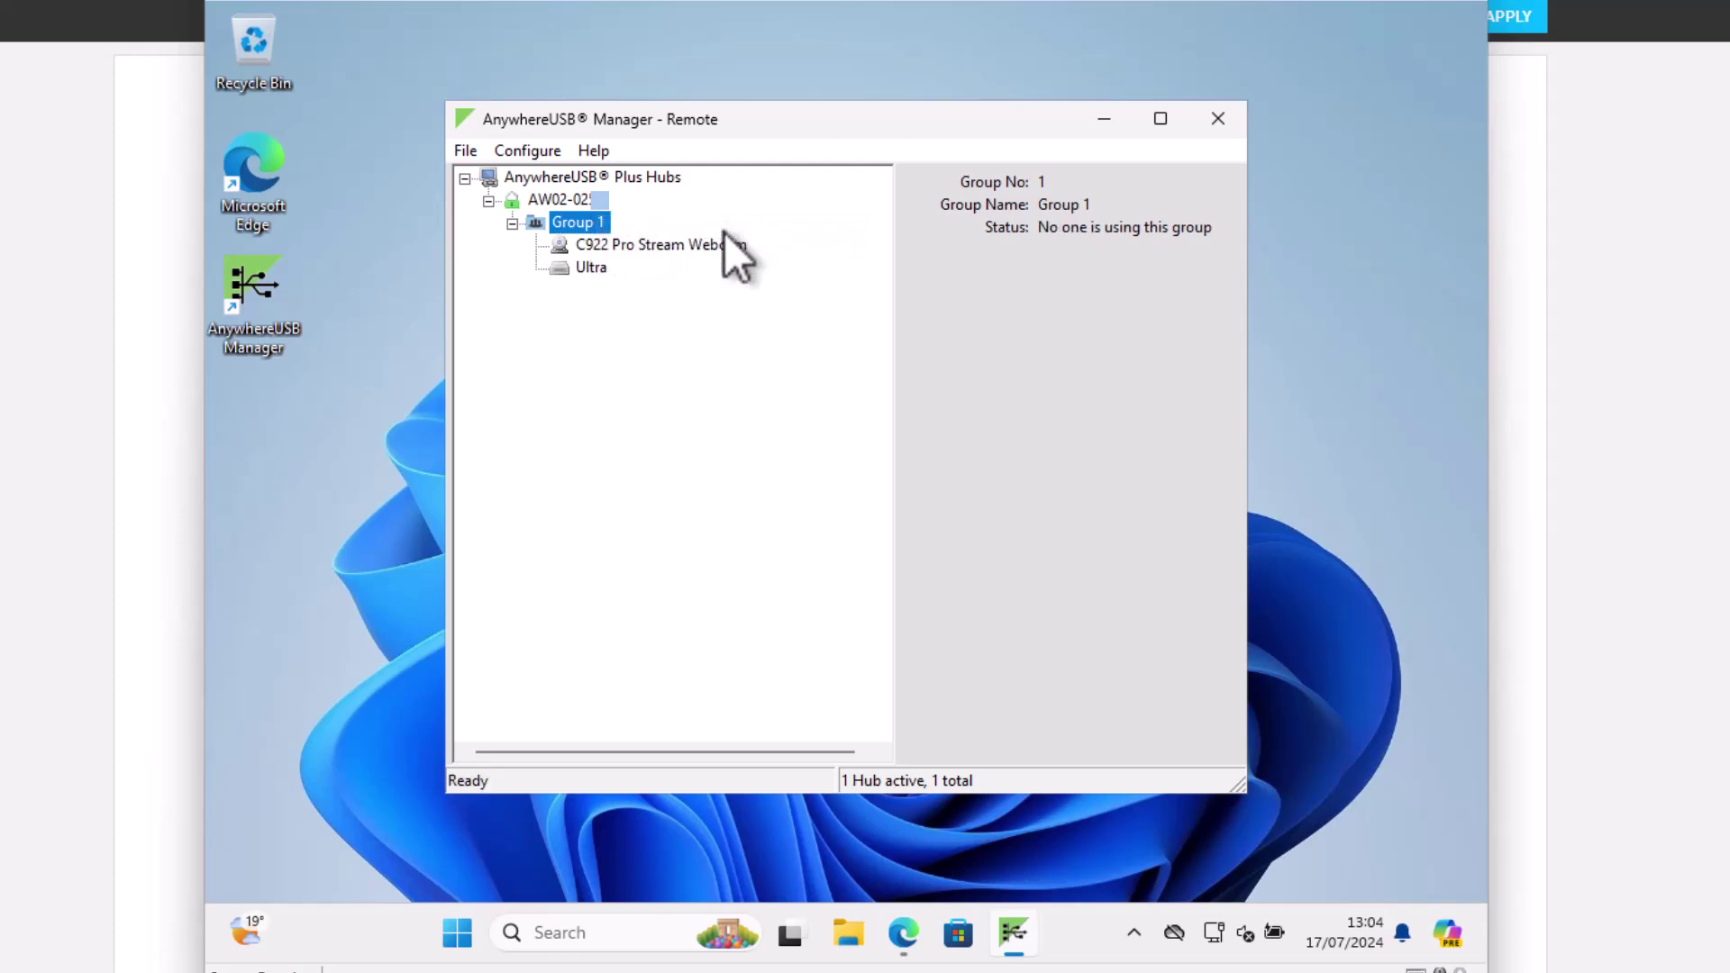